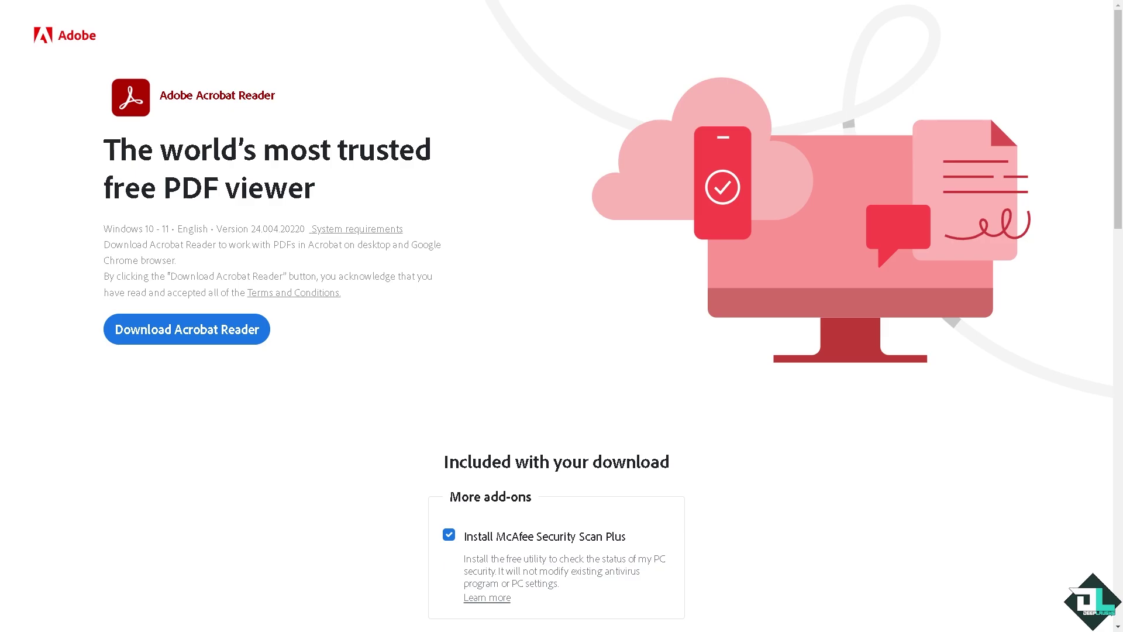
Step: Jump to the business licensing section at the bottom of the Acrobat Reader download page
key("End")
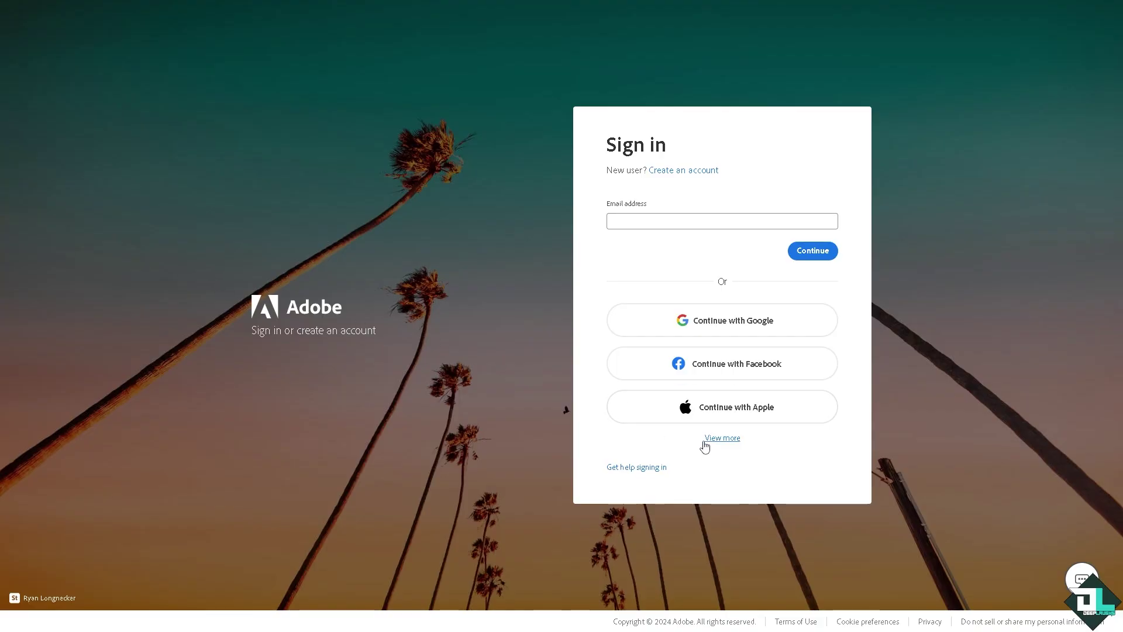
Step: Expand the extra sign-in options and start creating a new Adobe account
left_click(704, 441)
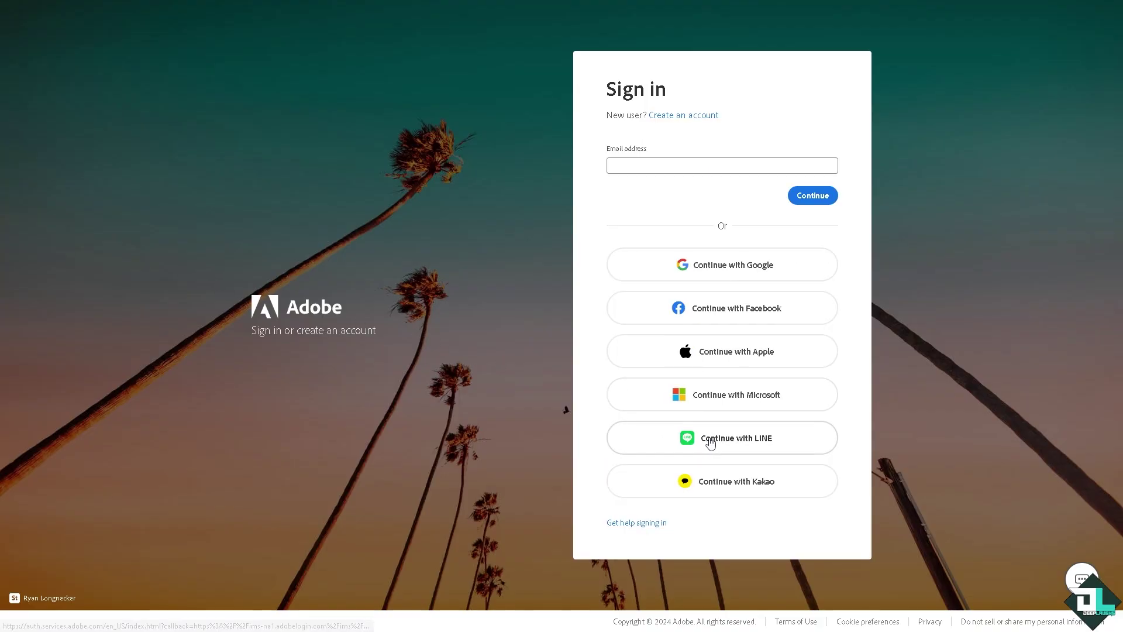
left_click(684, 116)
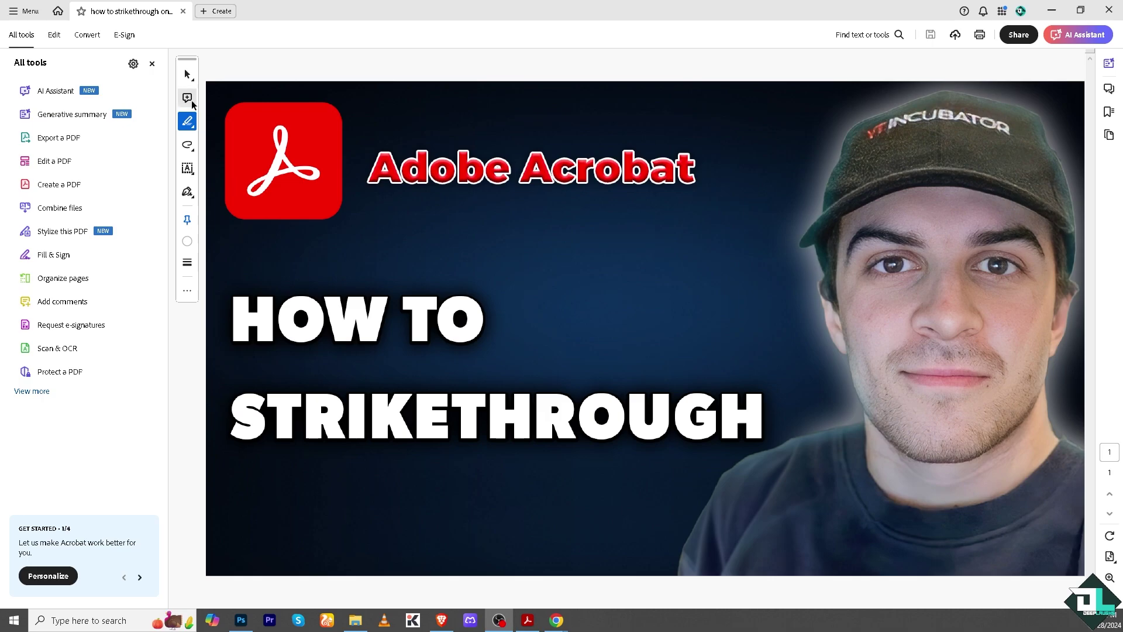
Step: Activate the Type text tool and show its text colour palette
left_click(189, 147)
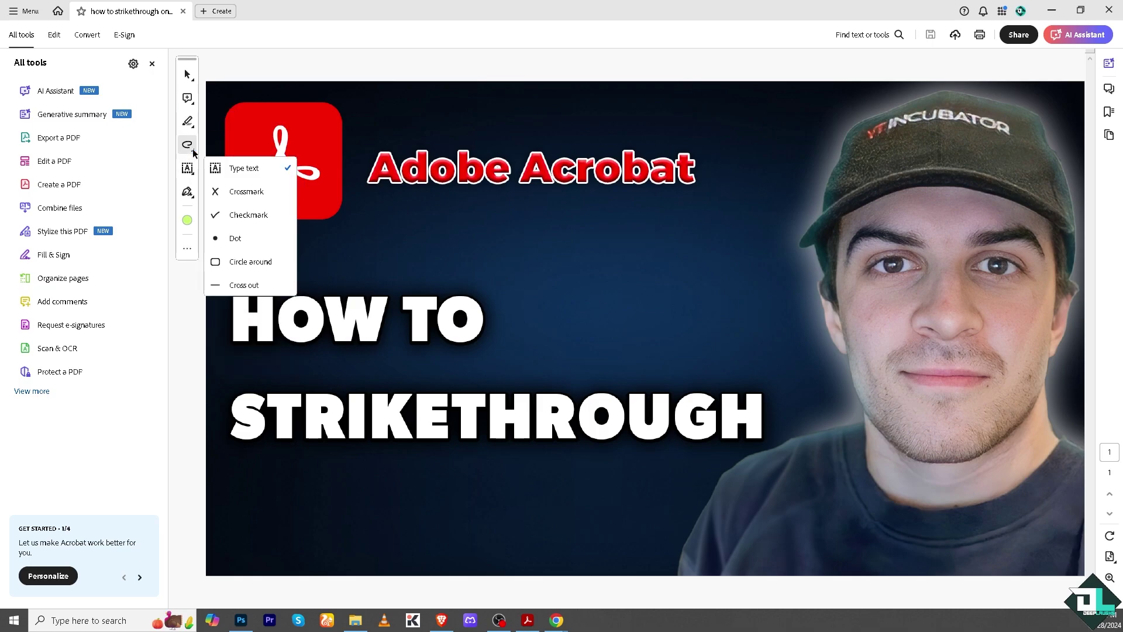
left_click(187, 168)
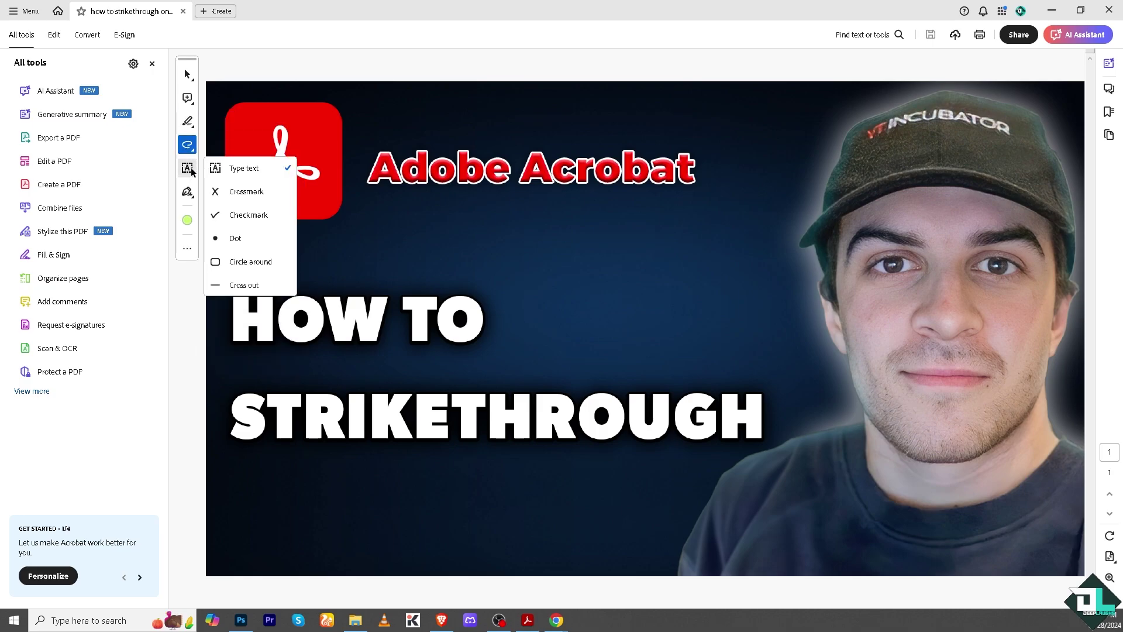
left_click(253, 169)
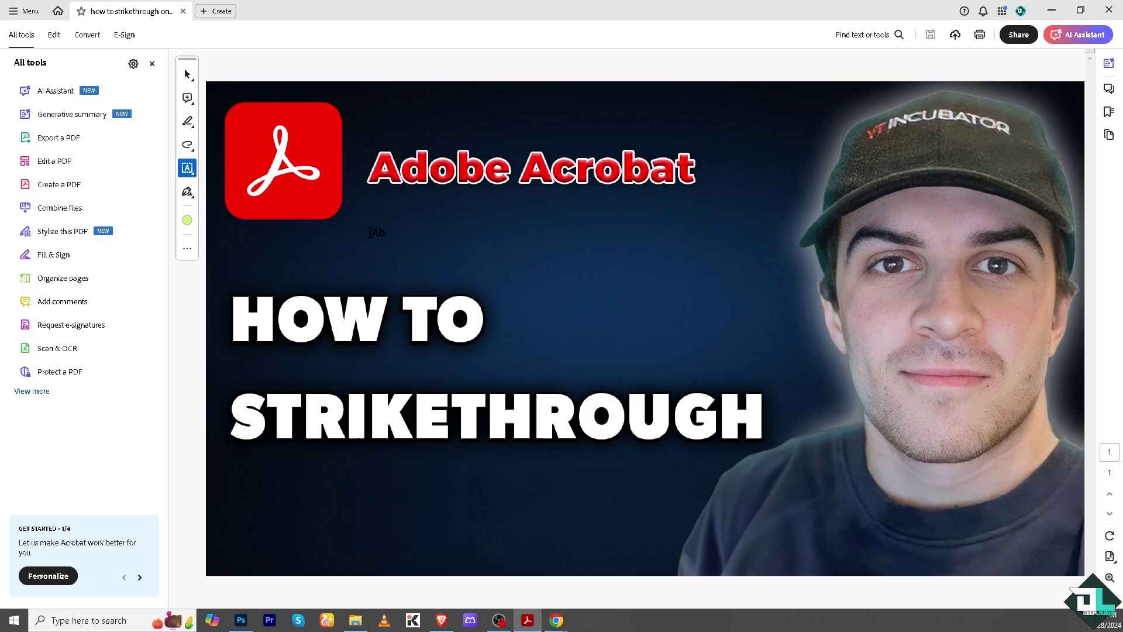
left_click(187, 221)
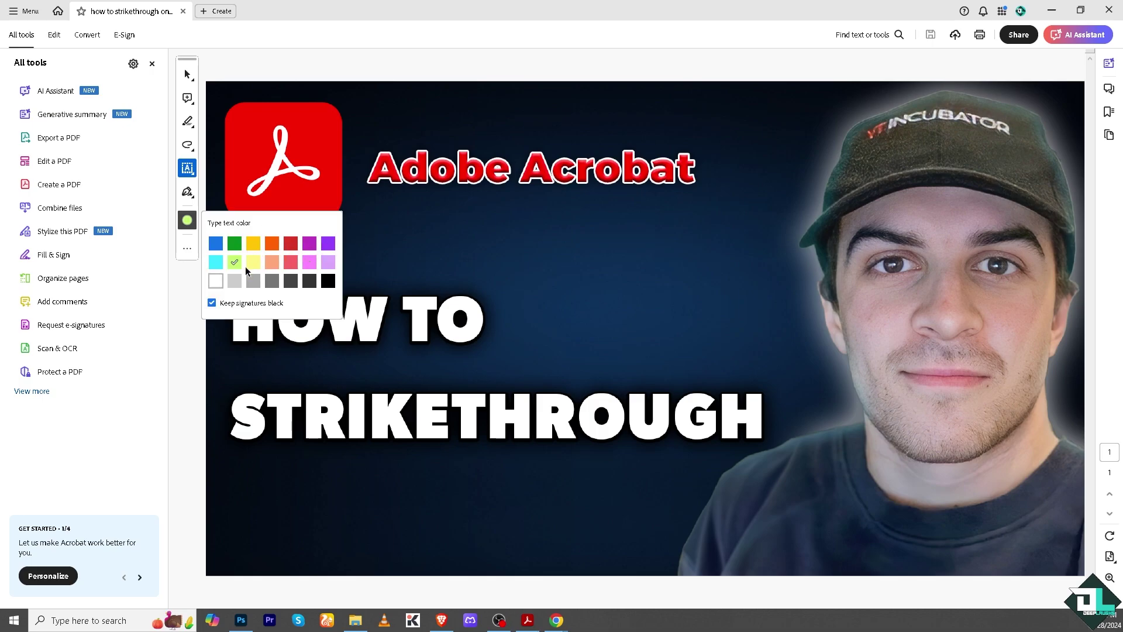
Step: Type the cyan caption 'How to Strikethrough on Adobe Acrobat' below the title, replacing a lowercase first attempt
key("Left")
left_click(398, 242)
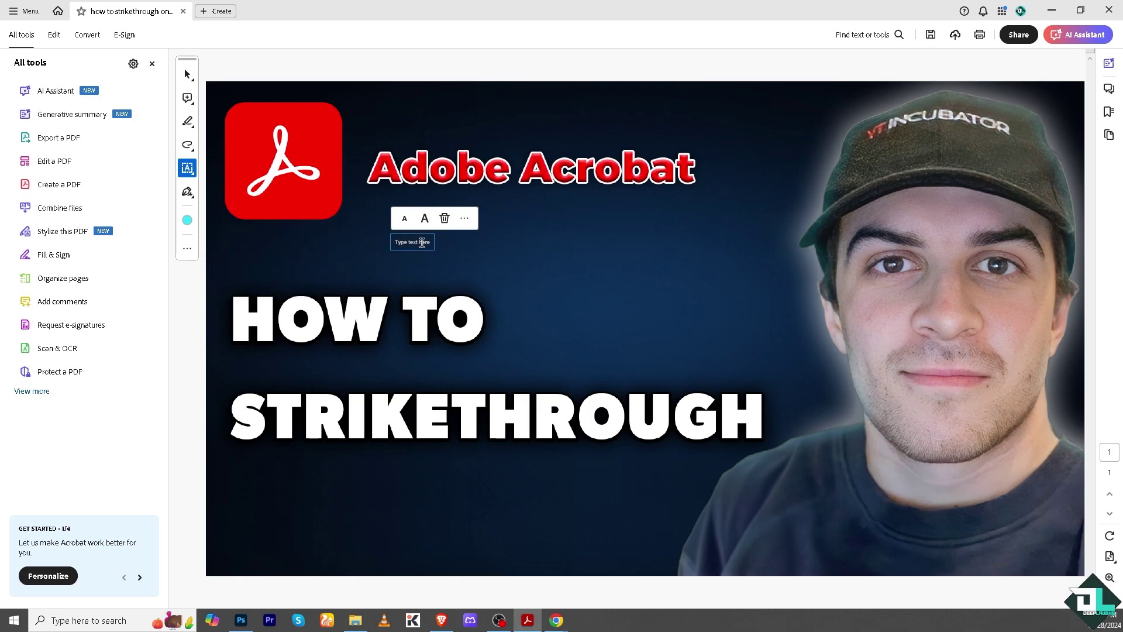
type("how to strikethrough on adobe acrobat")
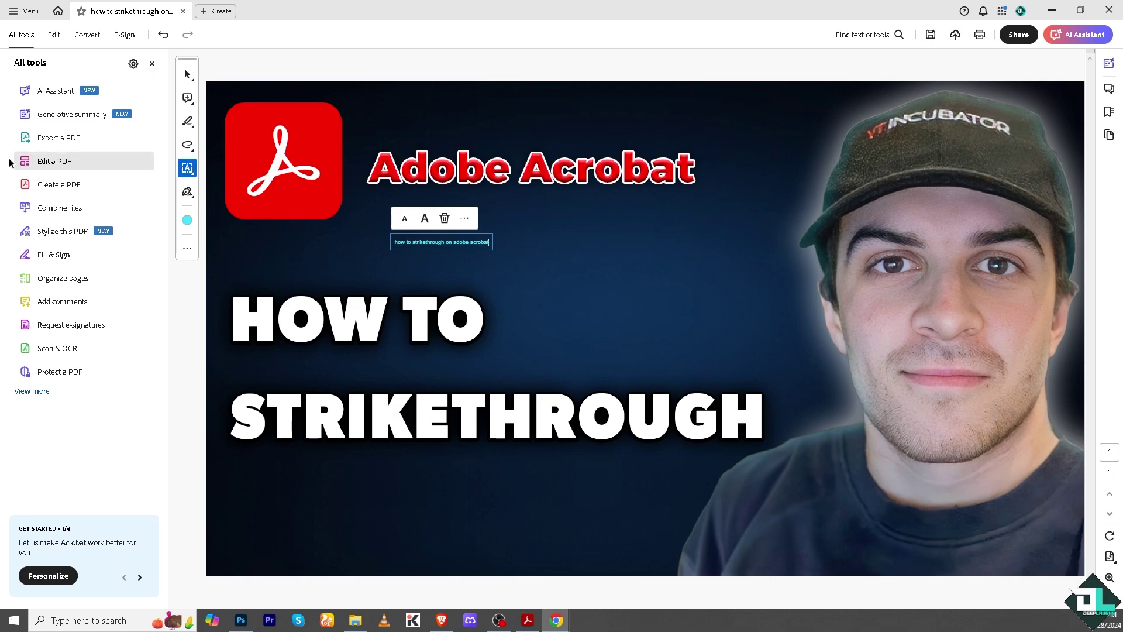
left_click(444, 218)
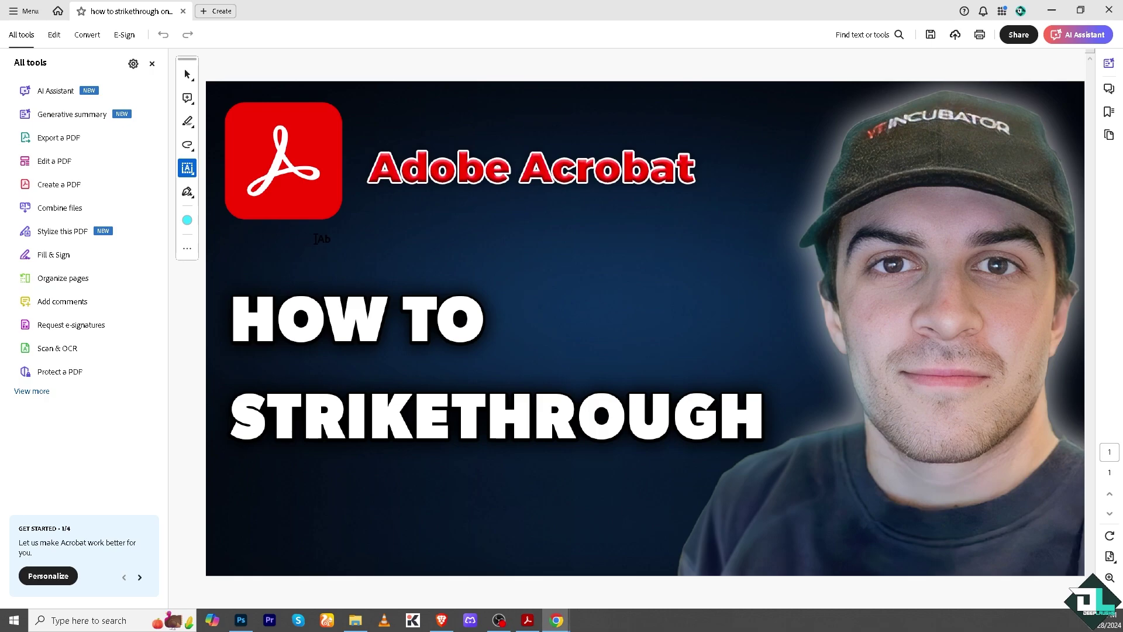
left_click(410, 234)
type("How to Strikethrough on Adobe Acrobat")
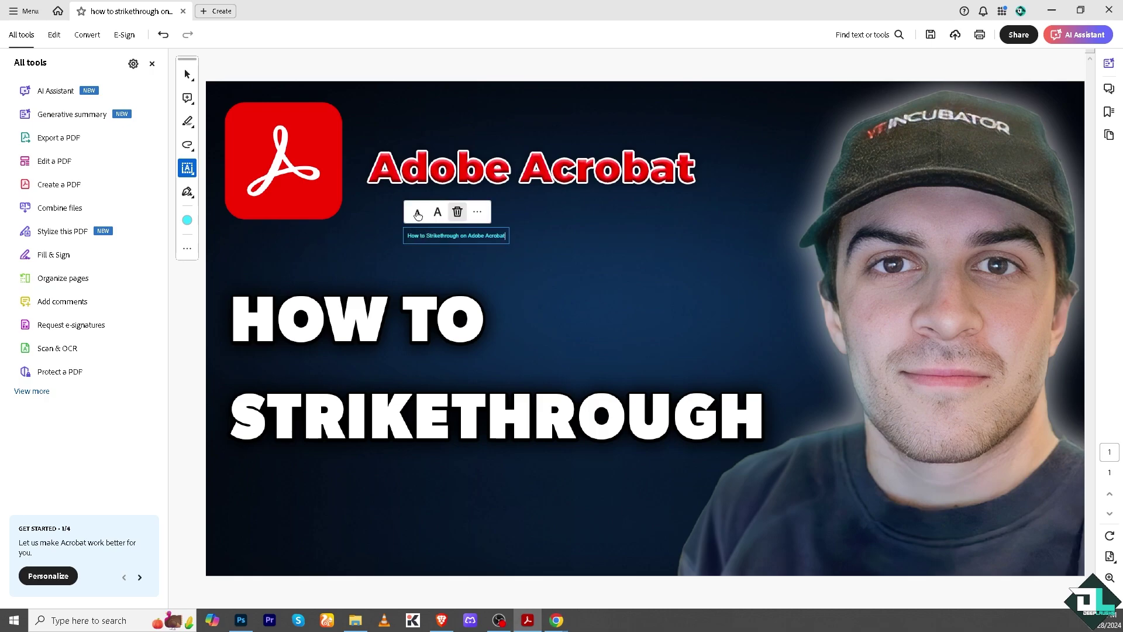
Step: Reselect the caption text box and increase its font size
left_click(188, 74)
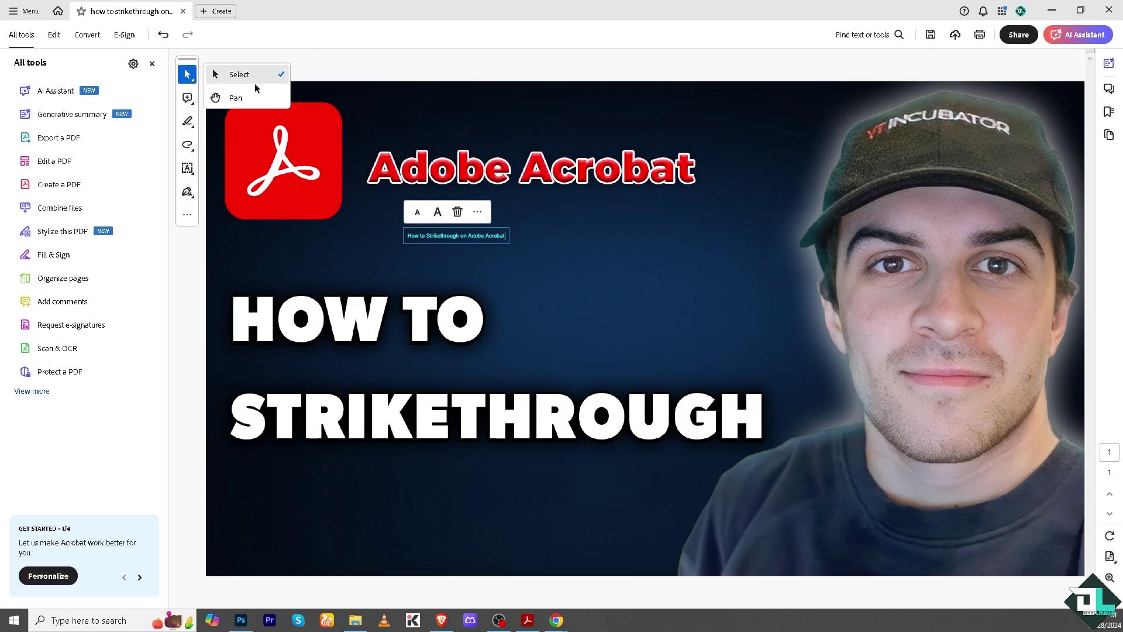
left_click(235, 97)
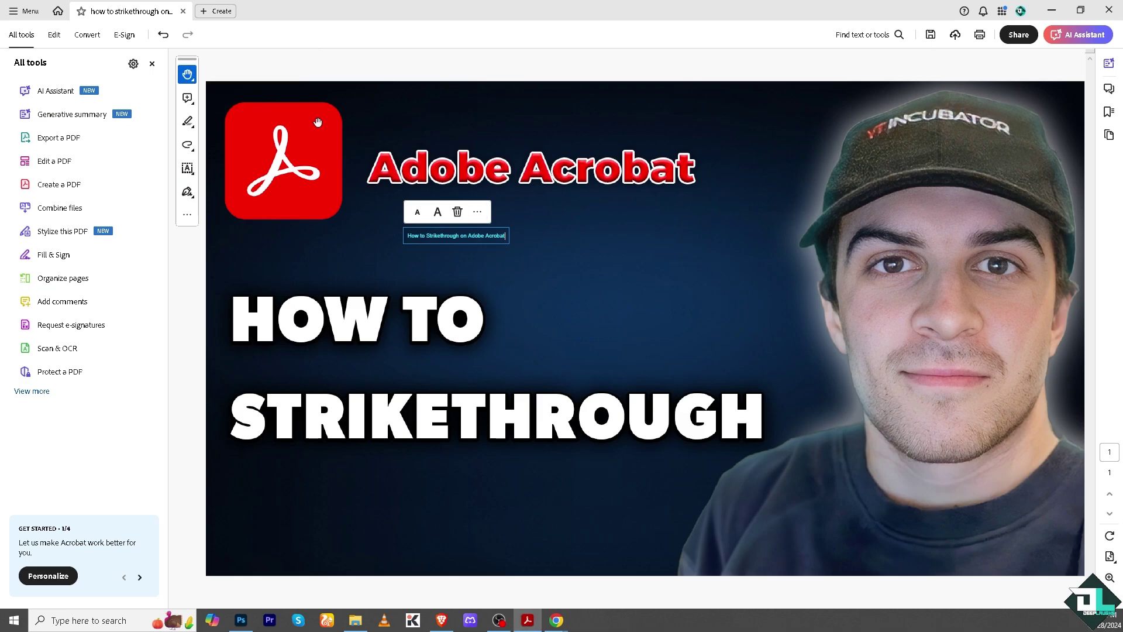
left_click(526, 261)
left_click(187, 74)
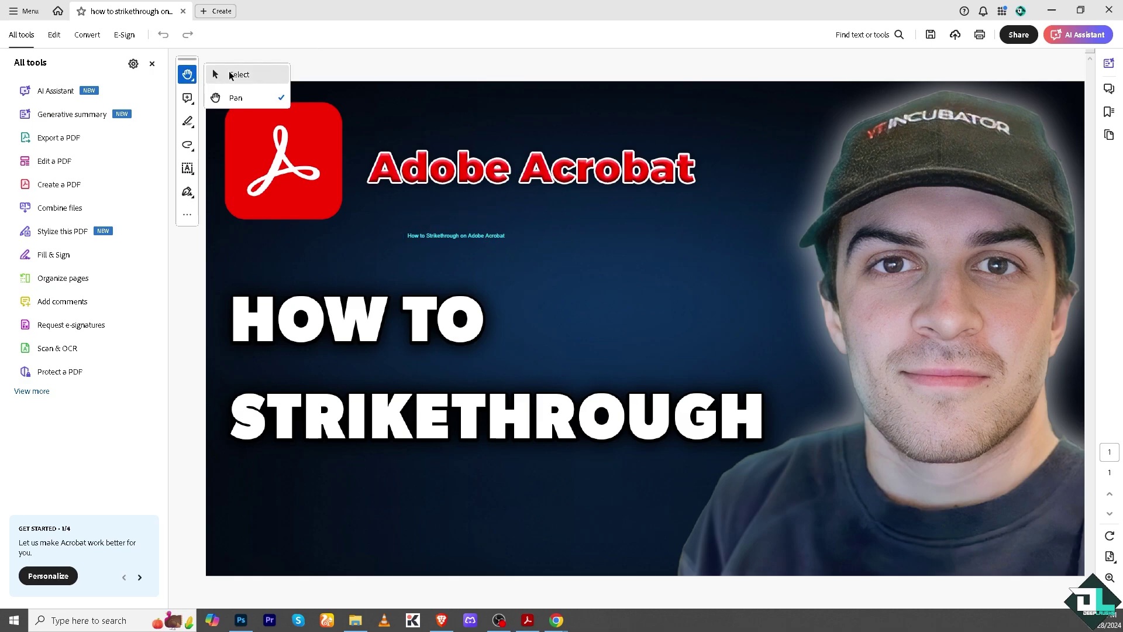
left_click(232, 74)
left_click(508, 240)
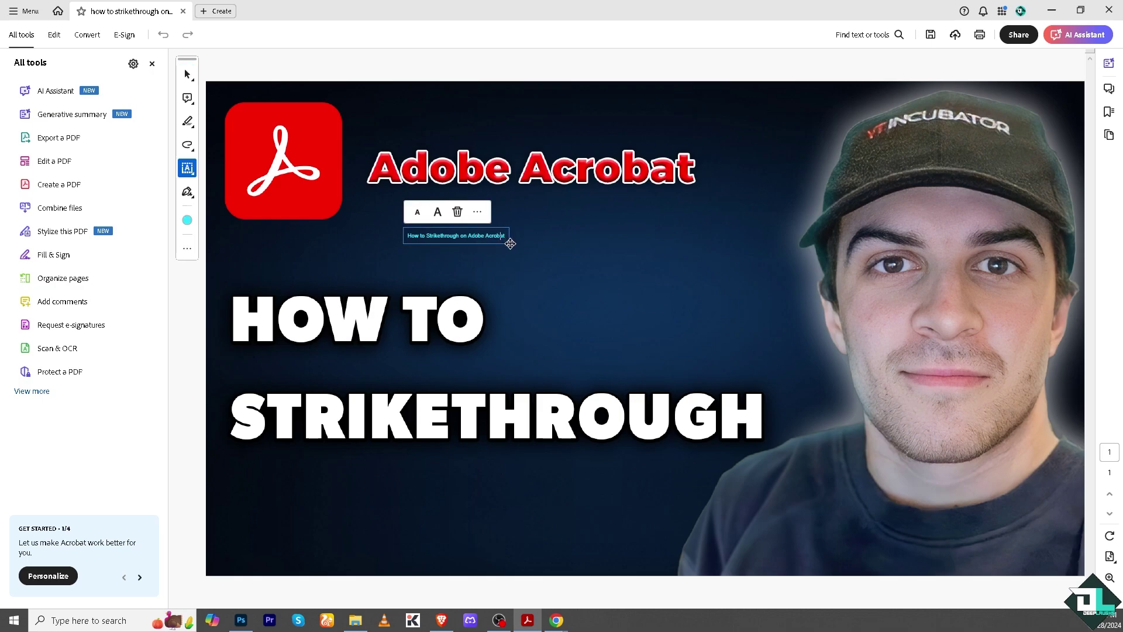
left_click(477, 212)
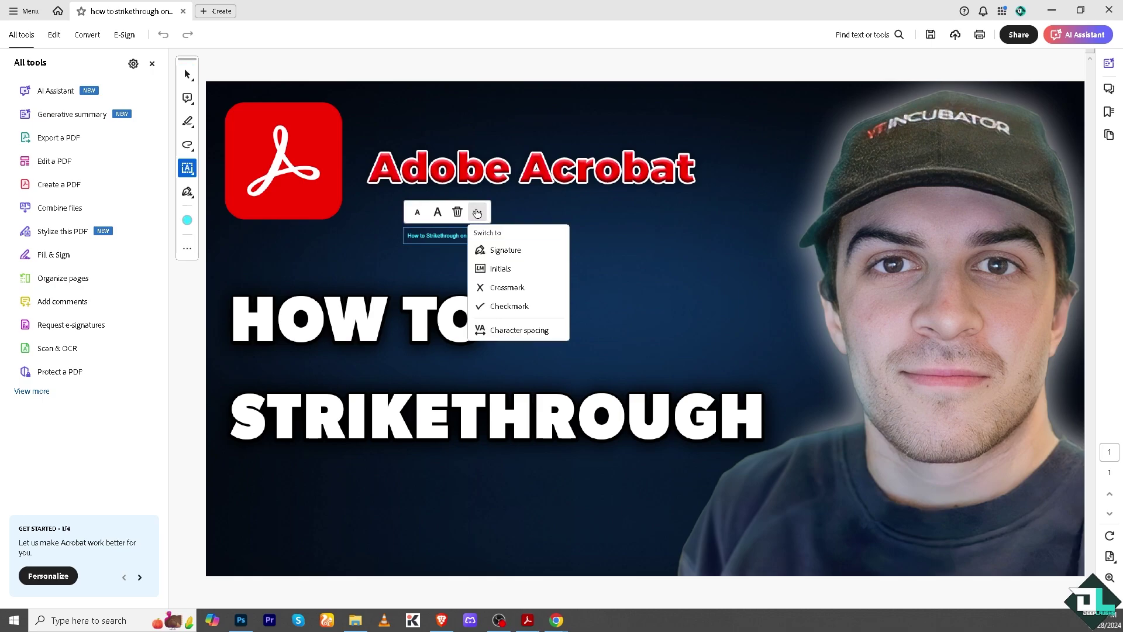
left_click(437, 215)
left_click(437, 215)
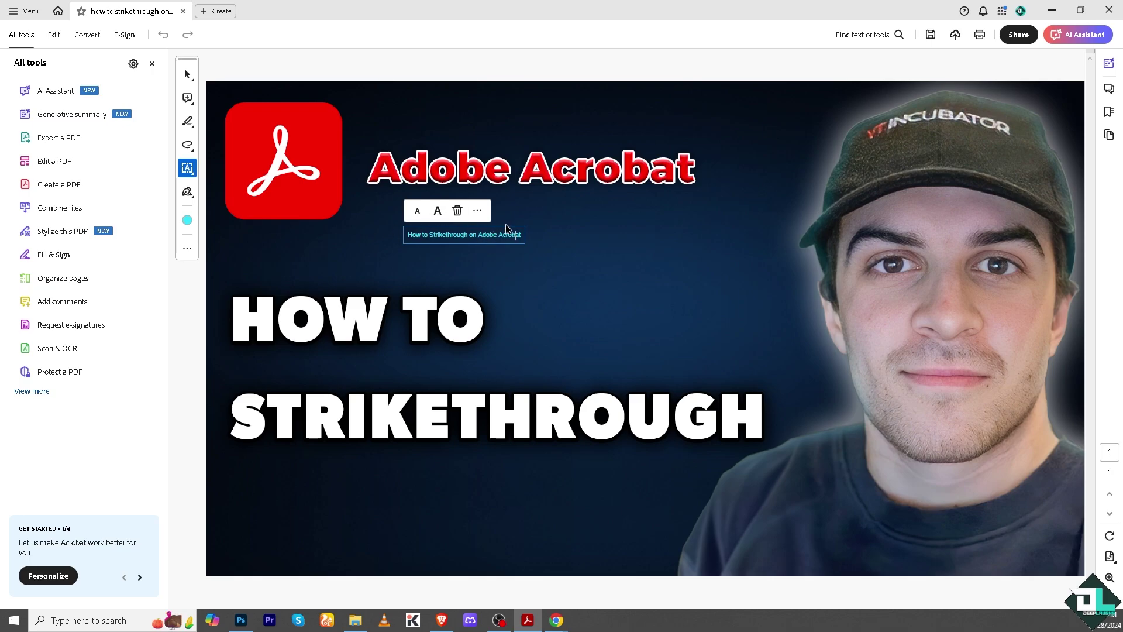
left_click(442, 70)
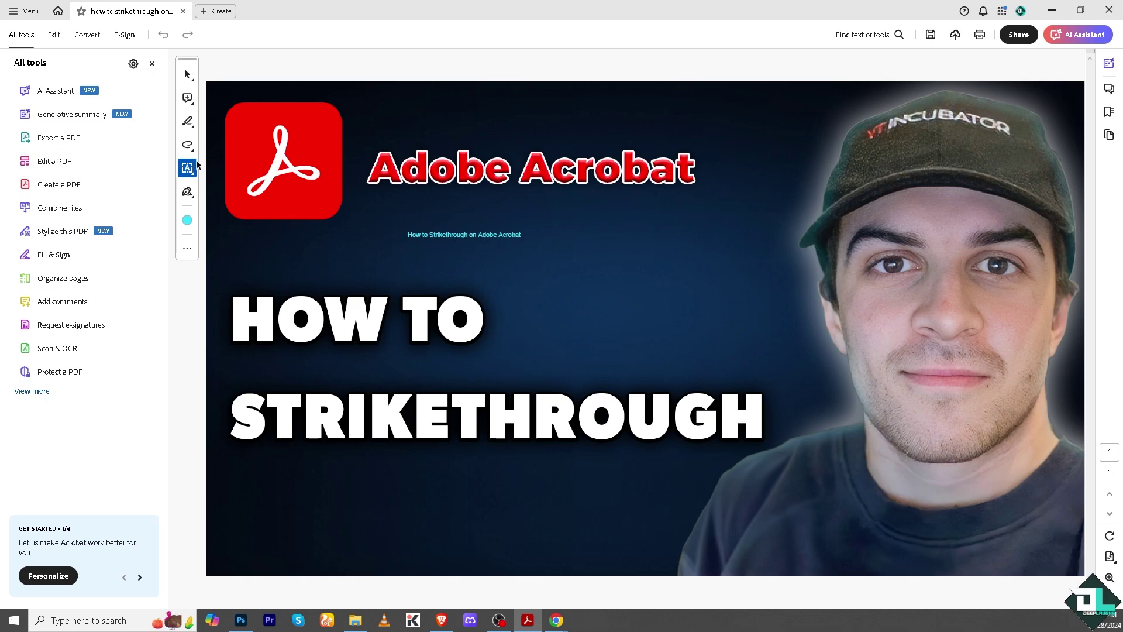
Step: Strike through the caption under the title with the Strikethrough tool
left_click(188, 123)
left_click(242, 170)
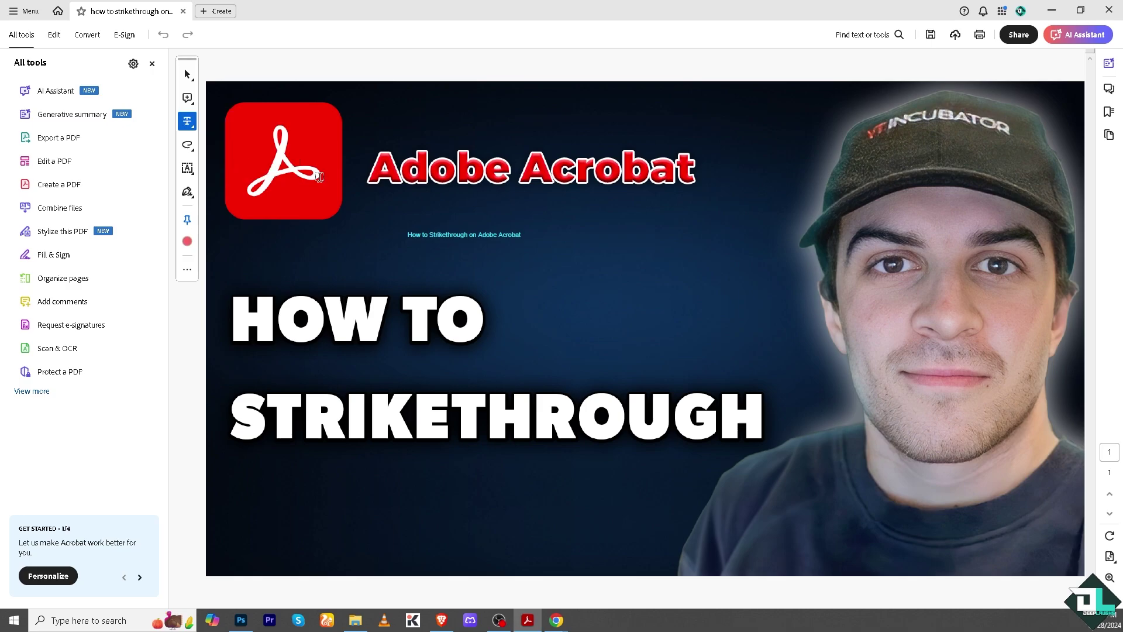
left_click_drag(527, 234, 400, 235)
Step: Change the strikethrough colour to purple and strike through the caption line again
left_click(188, 246)
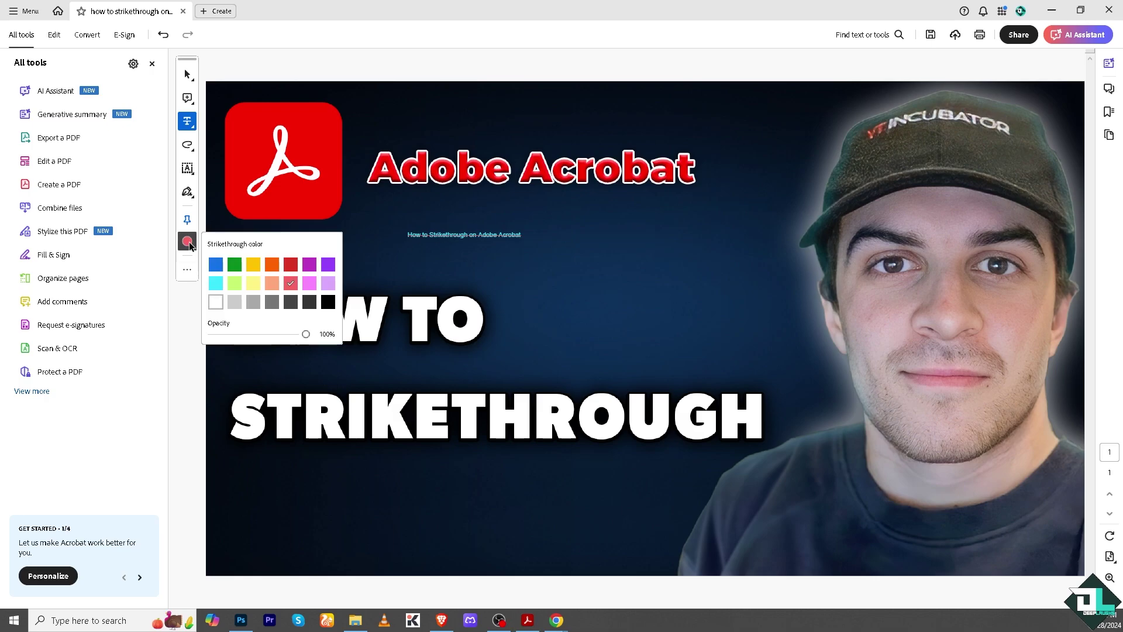
left_click(230, 265)
left_click(216, 283)
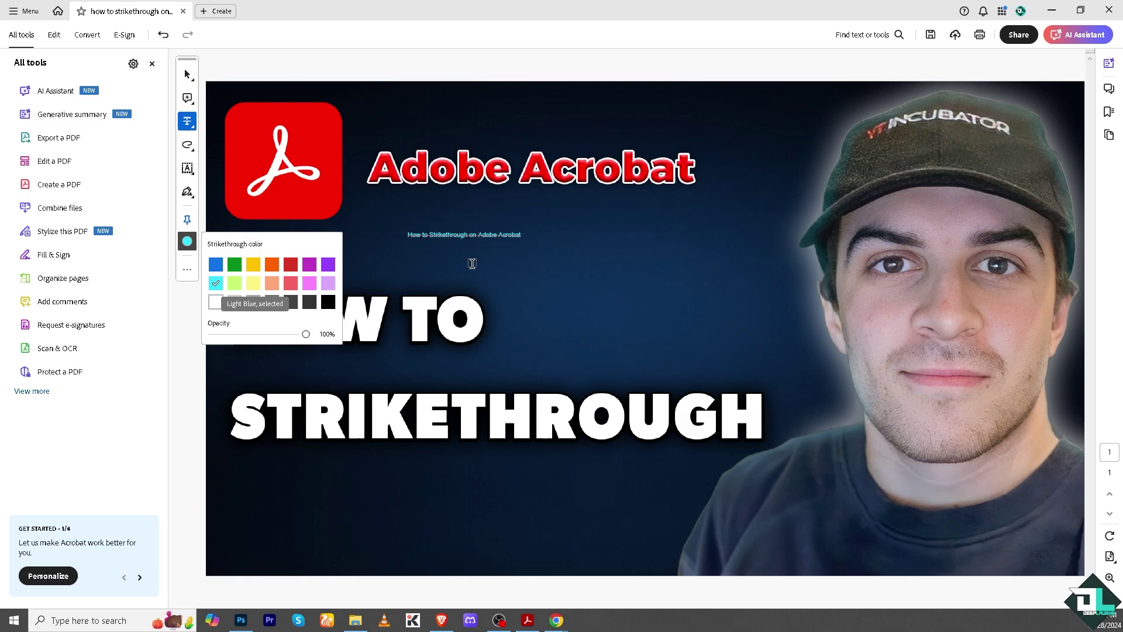
left_click(329, 265)
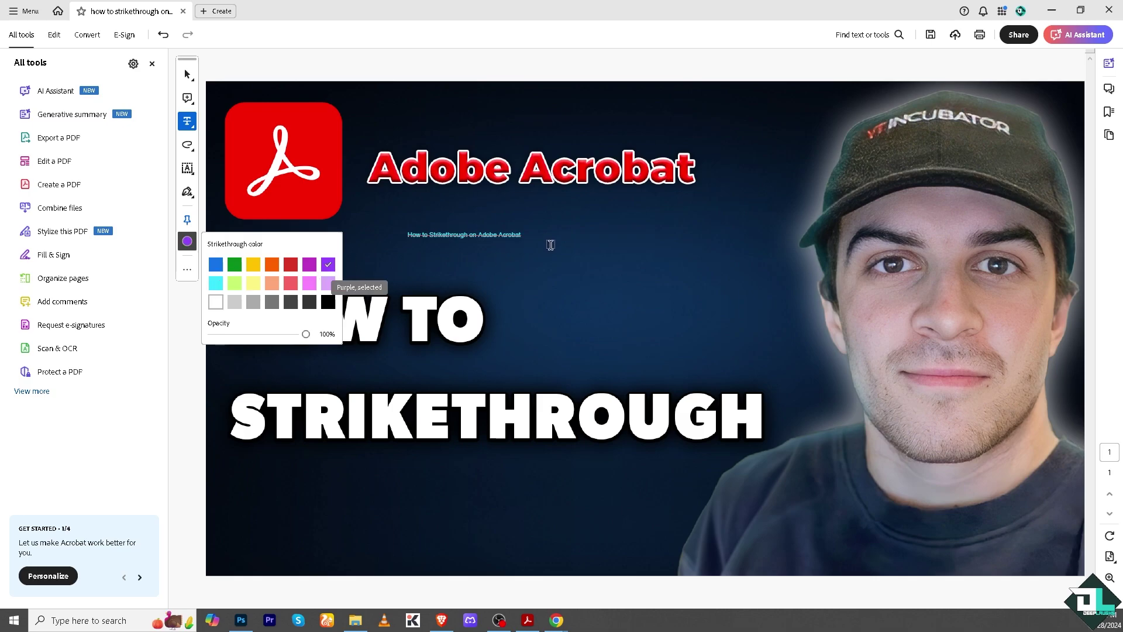
left_click_drag(537, 236, 383, 235)
key("ctrl+c")
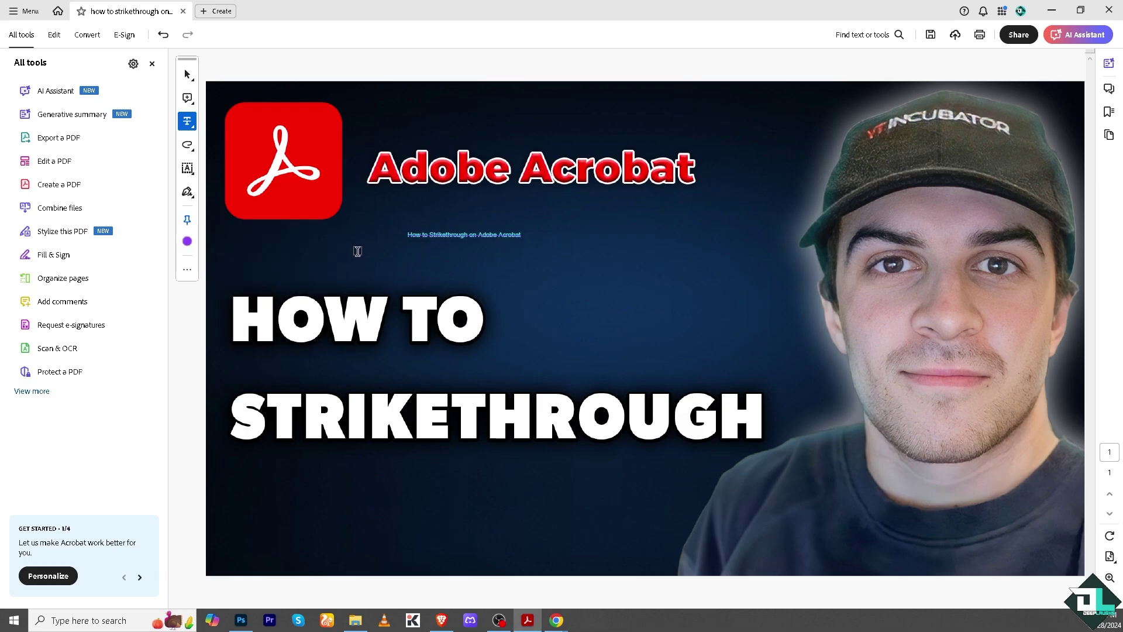
Step: Add a text callout beside the small title reading 'How to Strikethrough on Adobe Acrobat'
left_click(192, 129)
left_click(188, 146)
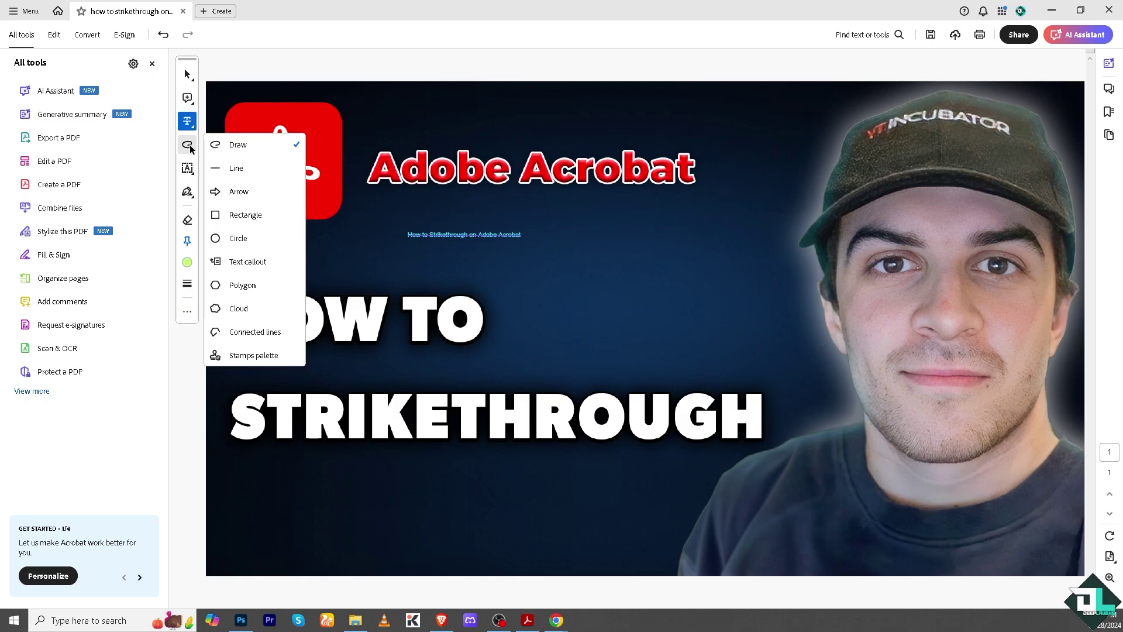
left_click(247, 262)
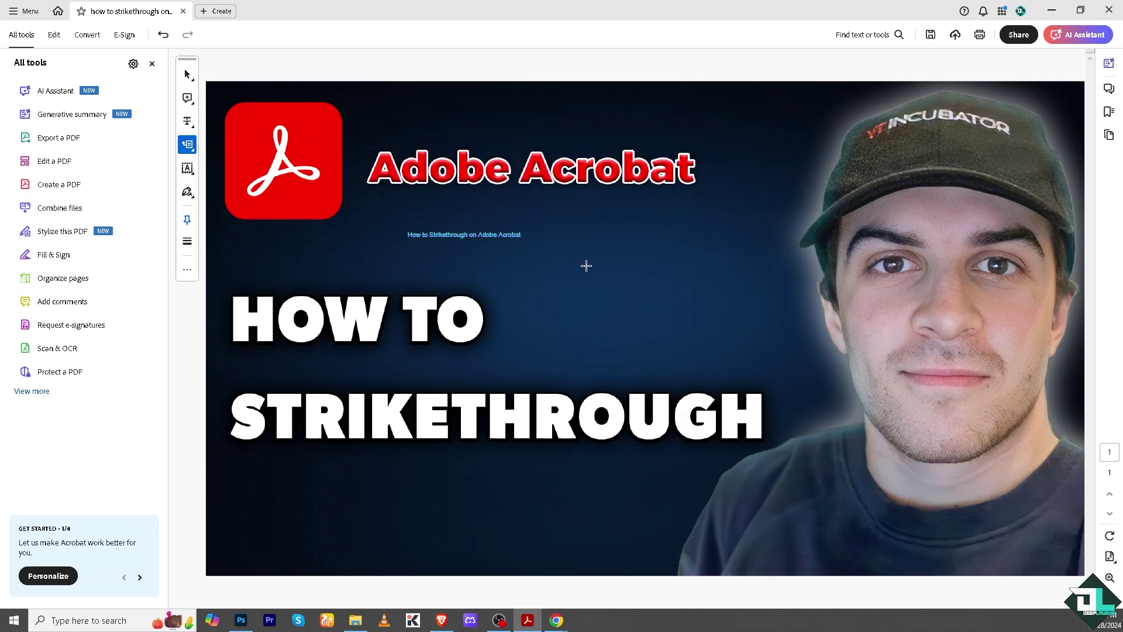
left_click(579, 227)
left_click(583, 281)
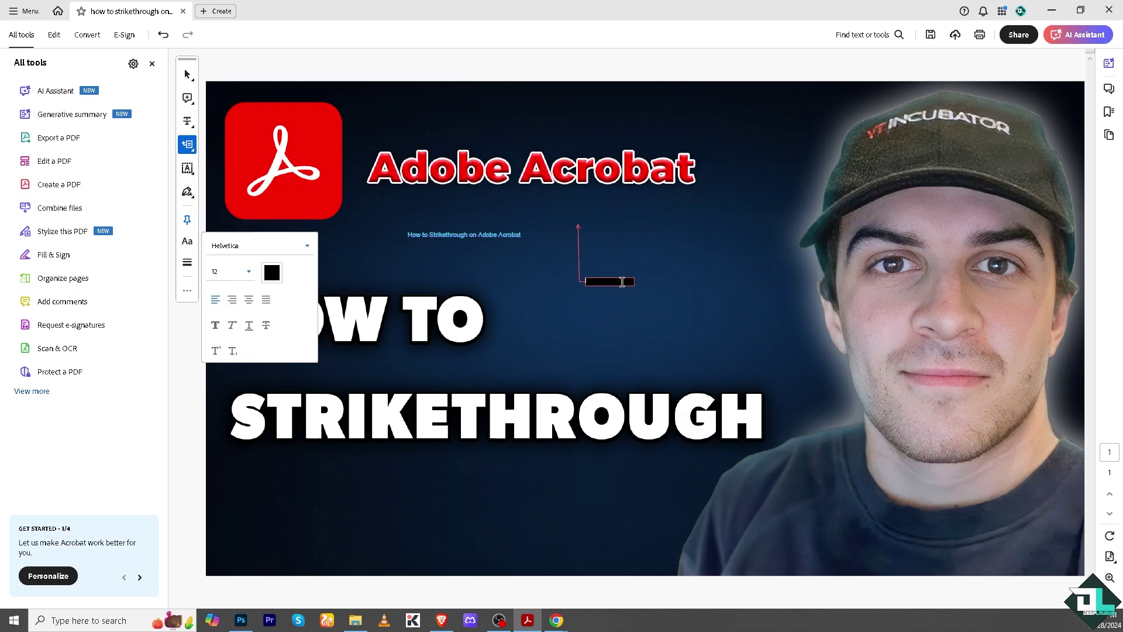
key("ctrl+v")
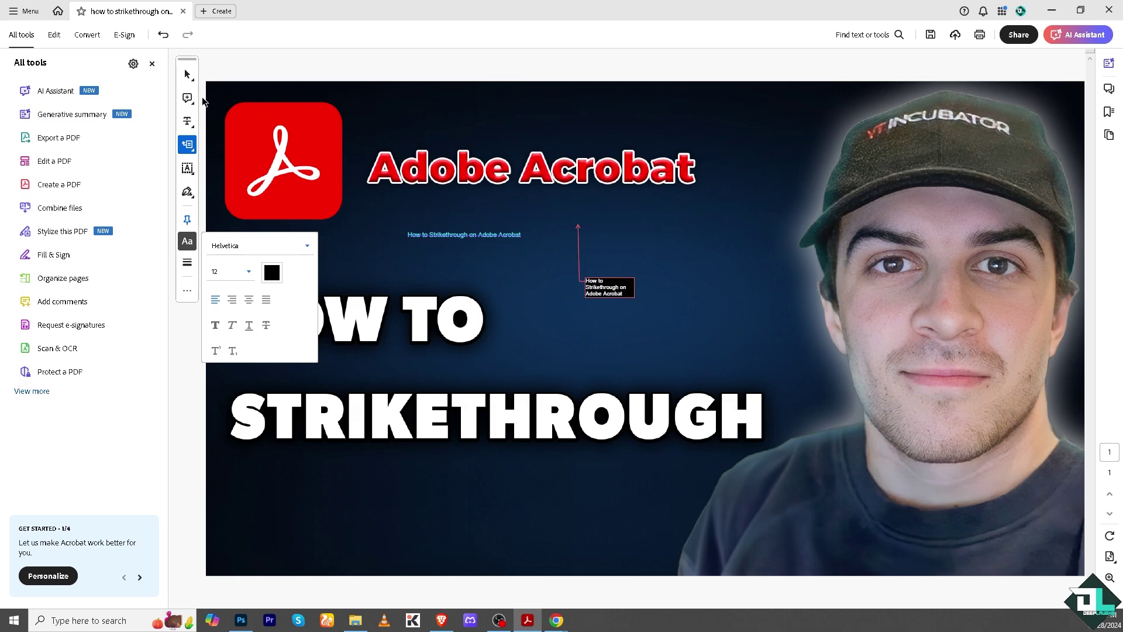
Step: Finish editing the callout and select the Strikethrough markup tool
left_click(188, 76)
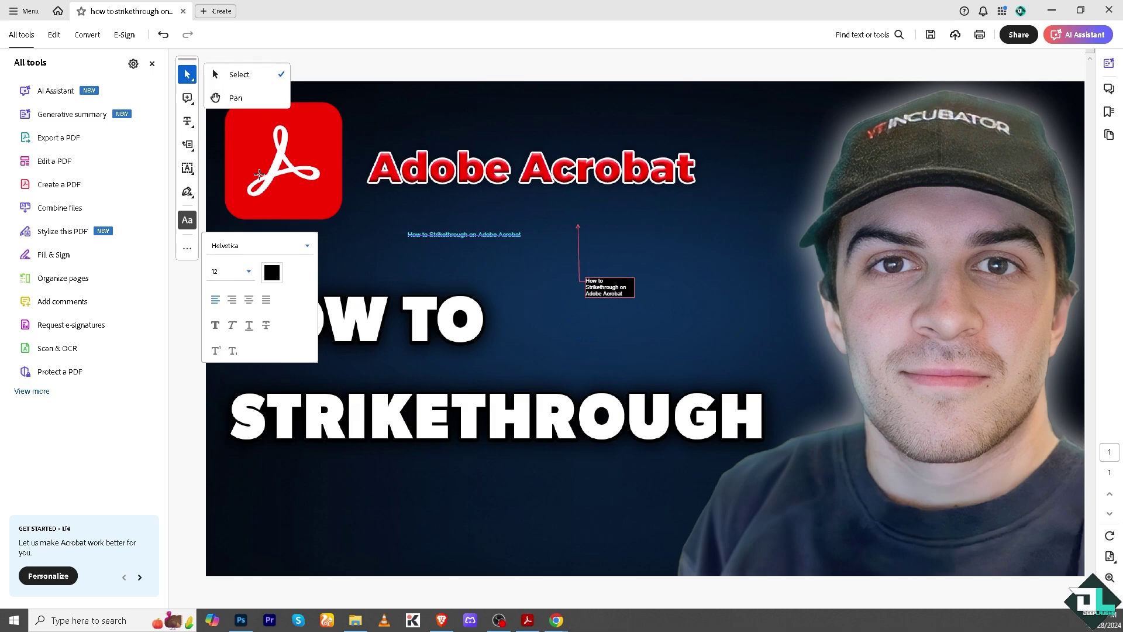
left_click(215, 184)
left_click(193, 151)
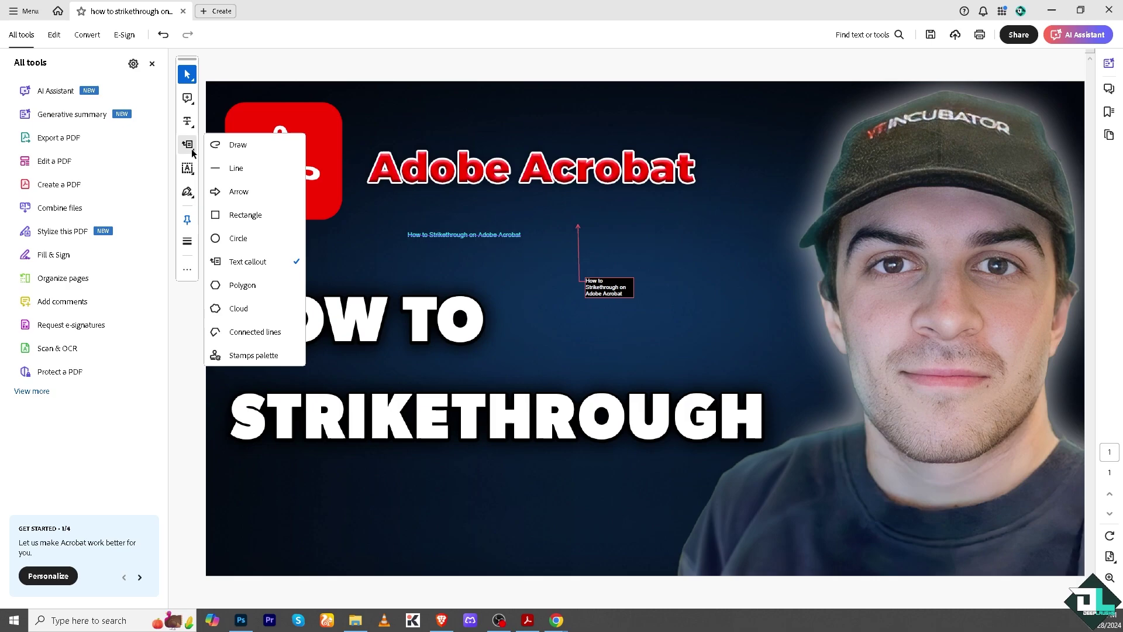
left_click(189, 170)
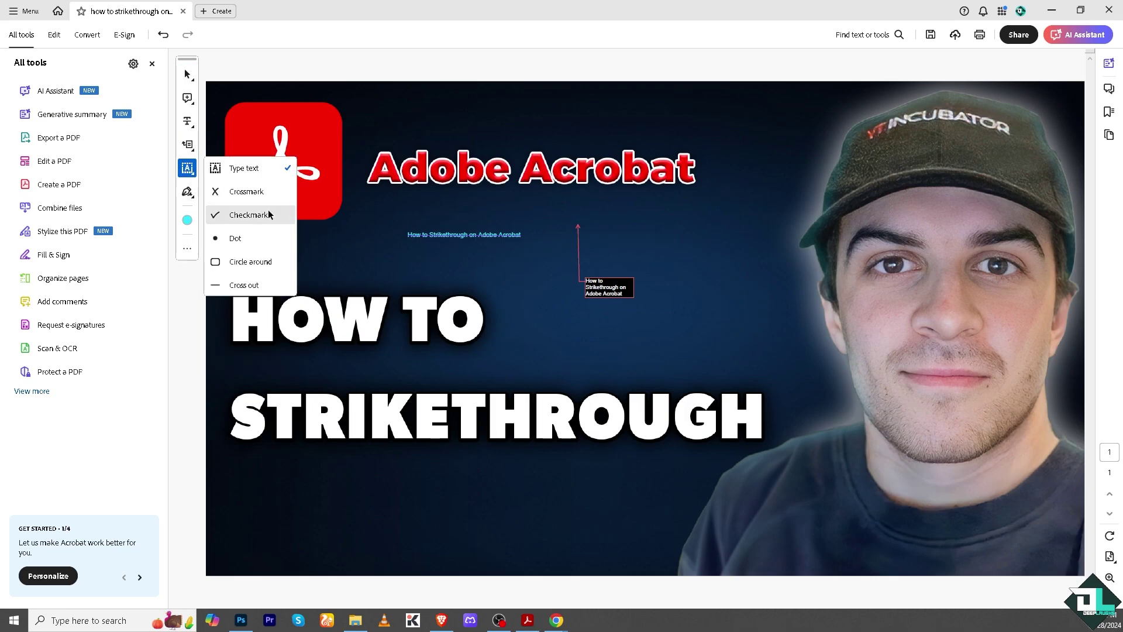
left_click(192, 127)
left_click(256, 166)
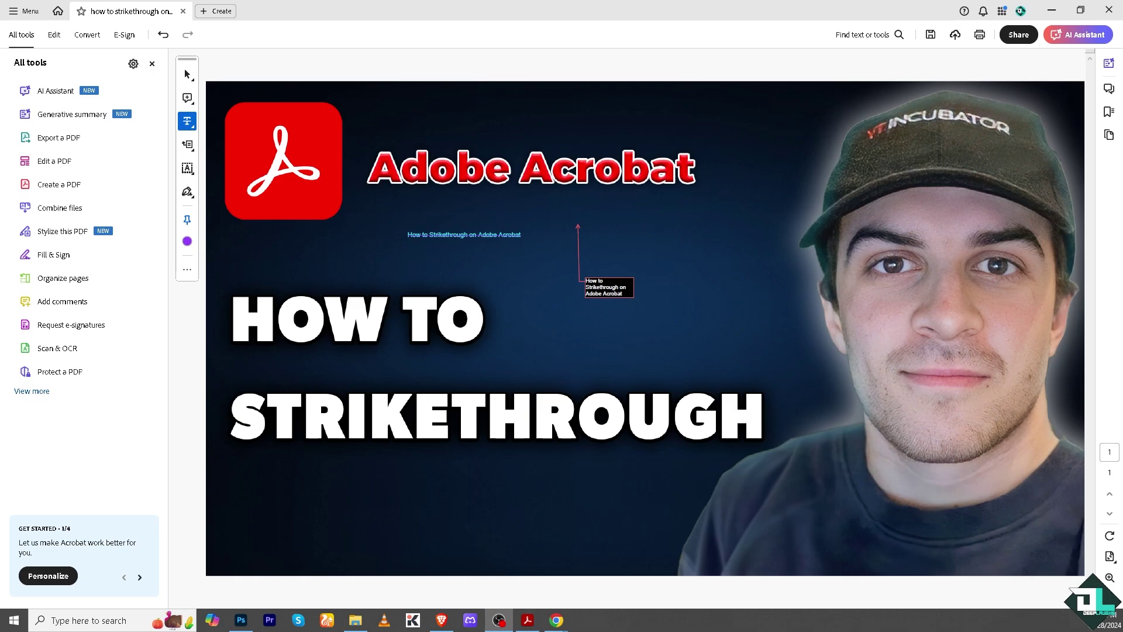
Step: Post a sticky-note comment beside the callout containing 'How to Strikethrough on Adobe Acrobat'
left_click(193, 151)
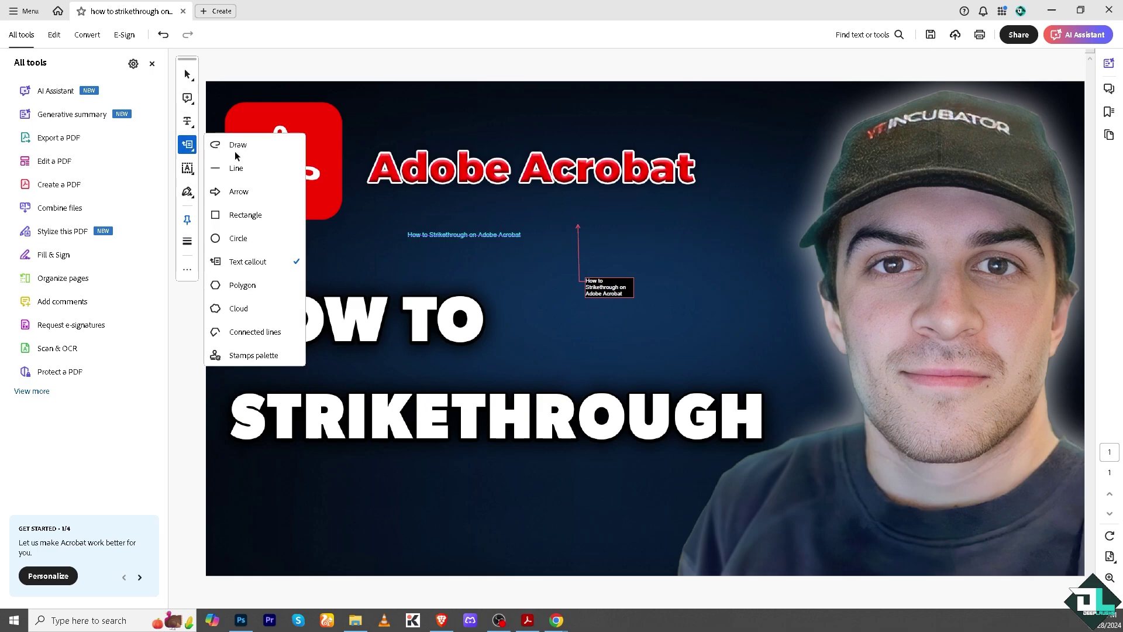
left_click(193, 127)
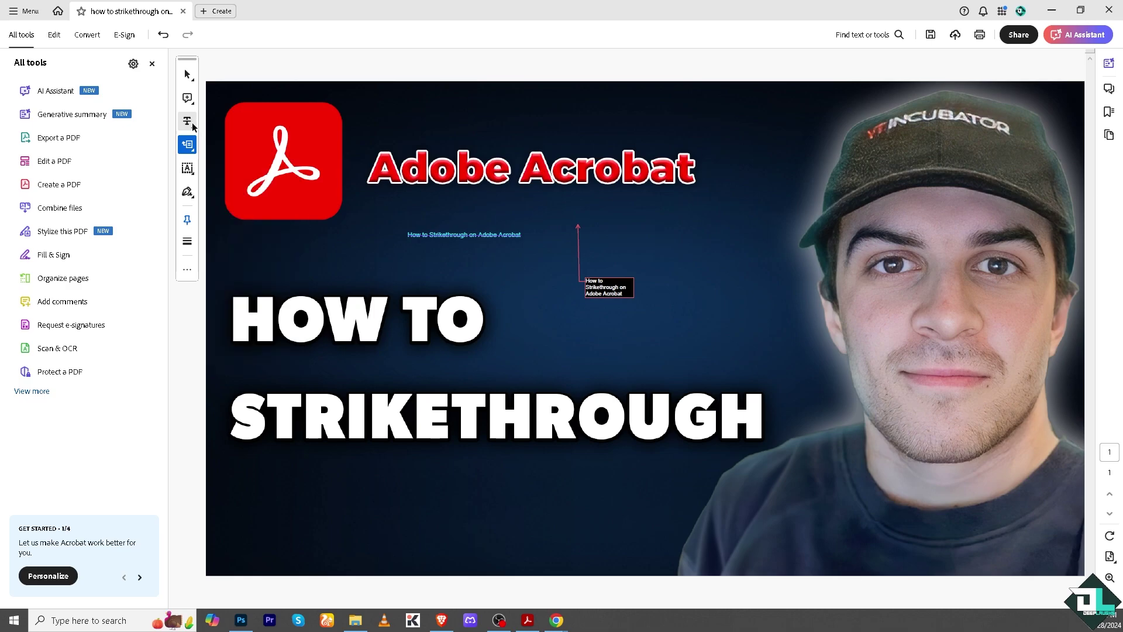
left_click(192, 102)
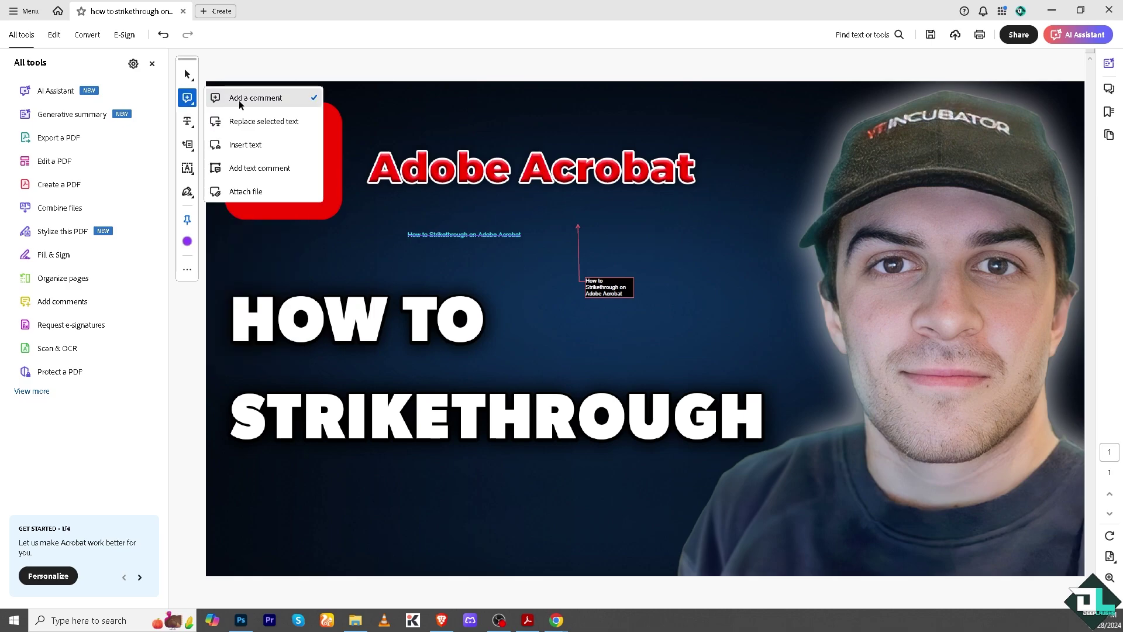
left_click(241, 97)
left_click(654, 224)
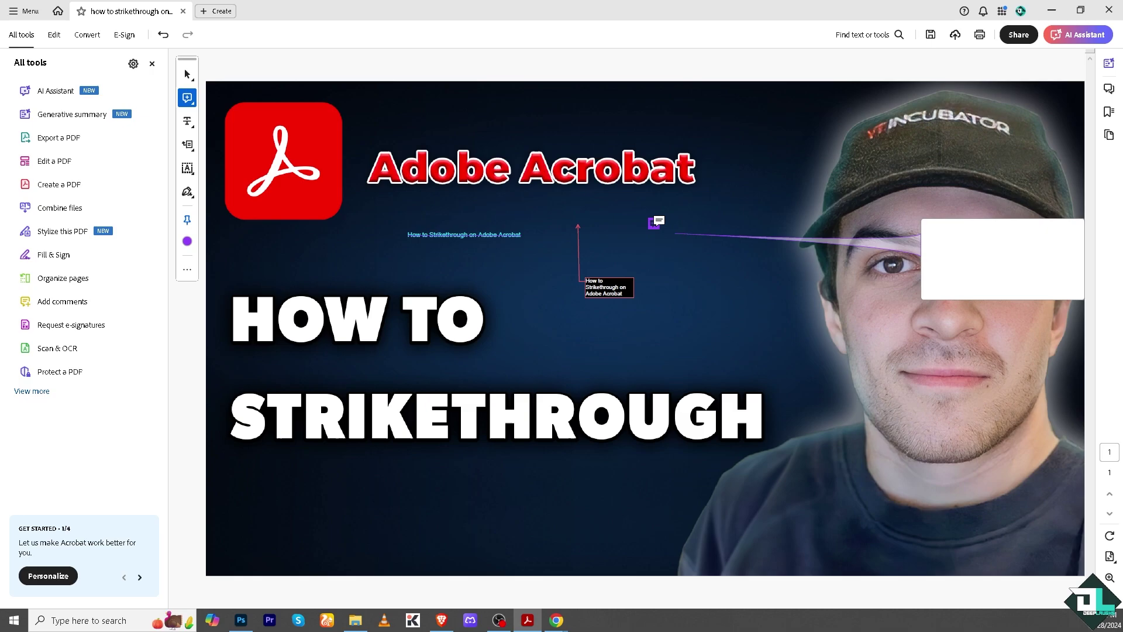
key("ctrl+v")
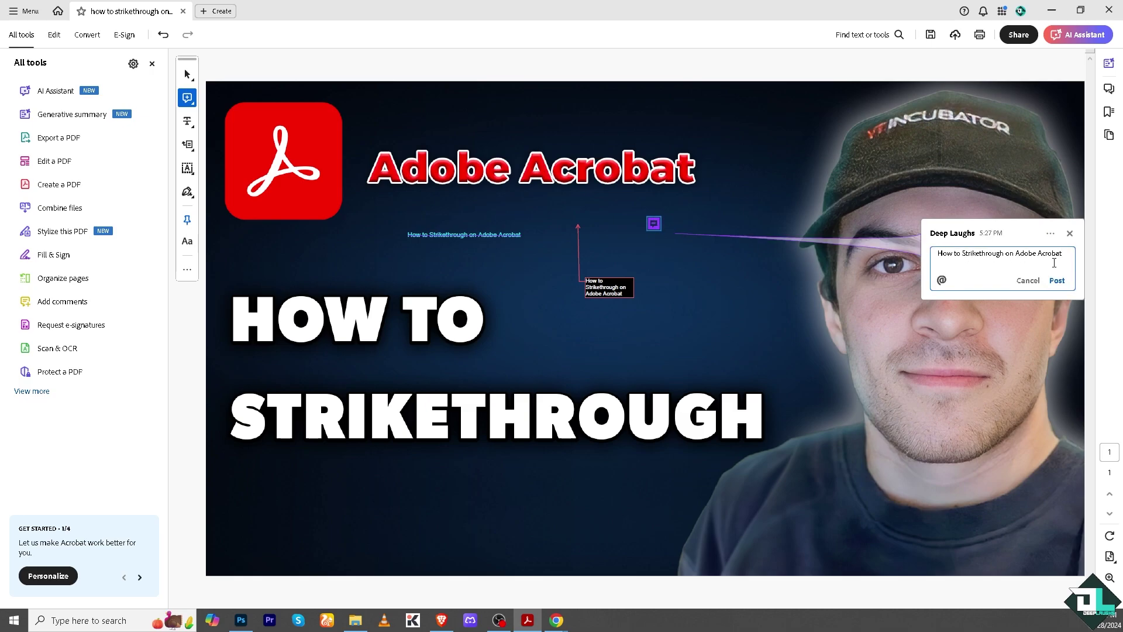
left_click(188, 168)
Step: Pick strikethrough markup, then reopen the comment and select all its text
left_click(188, 146)
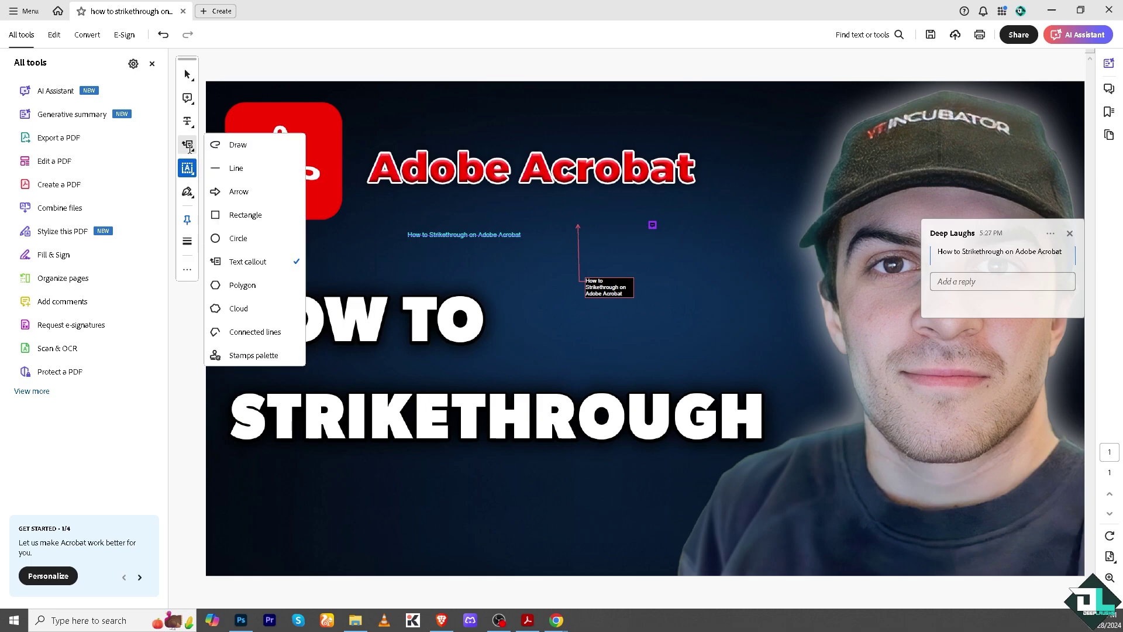
left_click(188, 123)
left_click(240, 165)
left_click(1058, 255)
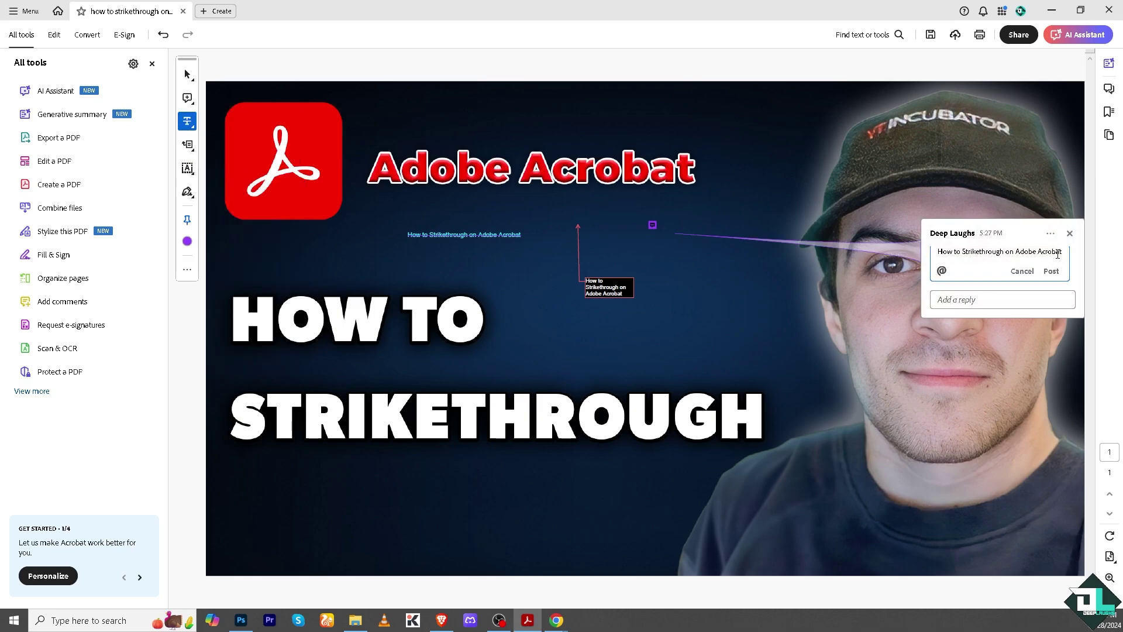
left_click_drag(1058, 255, 936, 254)
key("ctrl+c")
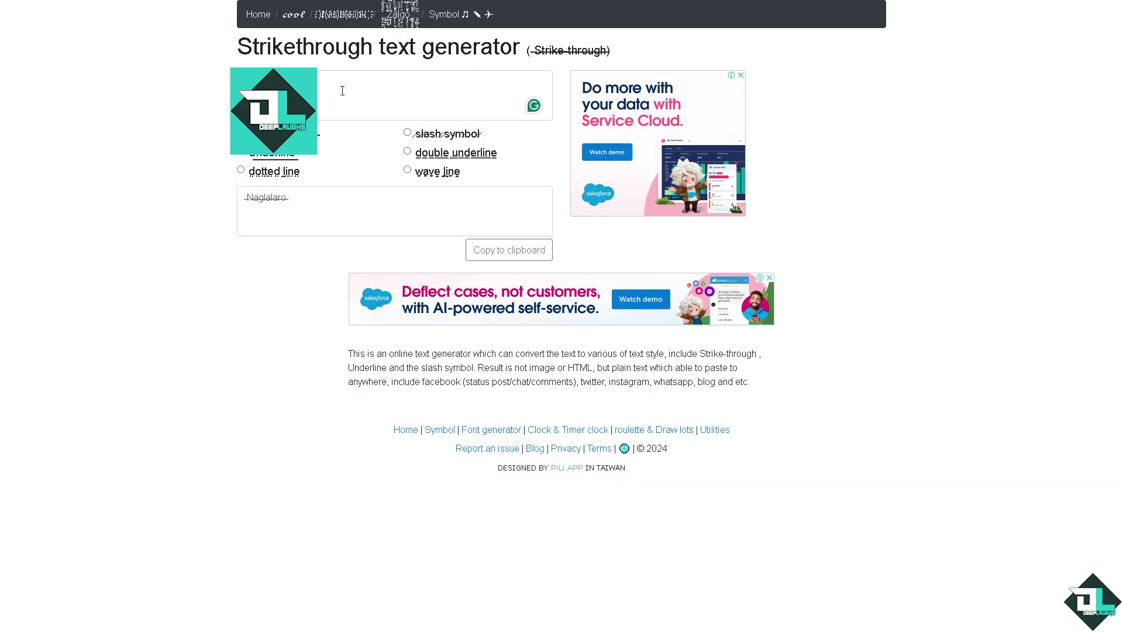
Step: Paste the sentence into PiliApp's generator and copy the struck-through result to the clipboard
left_click(342, 90)
key("ctrl+v")
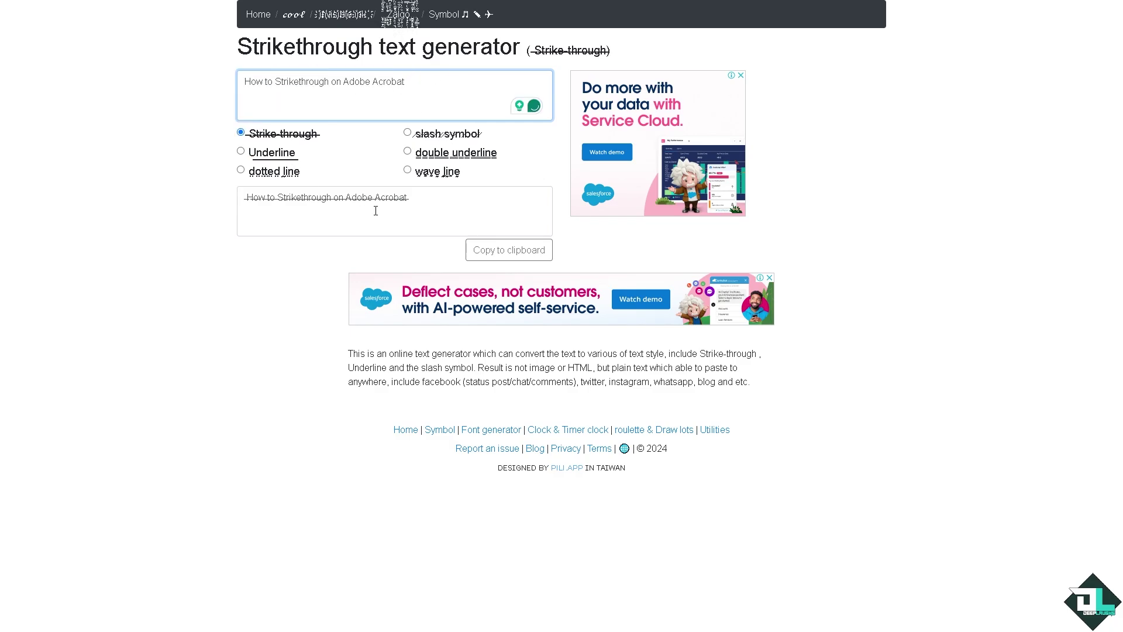
left_click(398, 194)
left_click(472, 249)
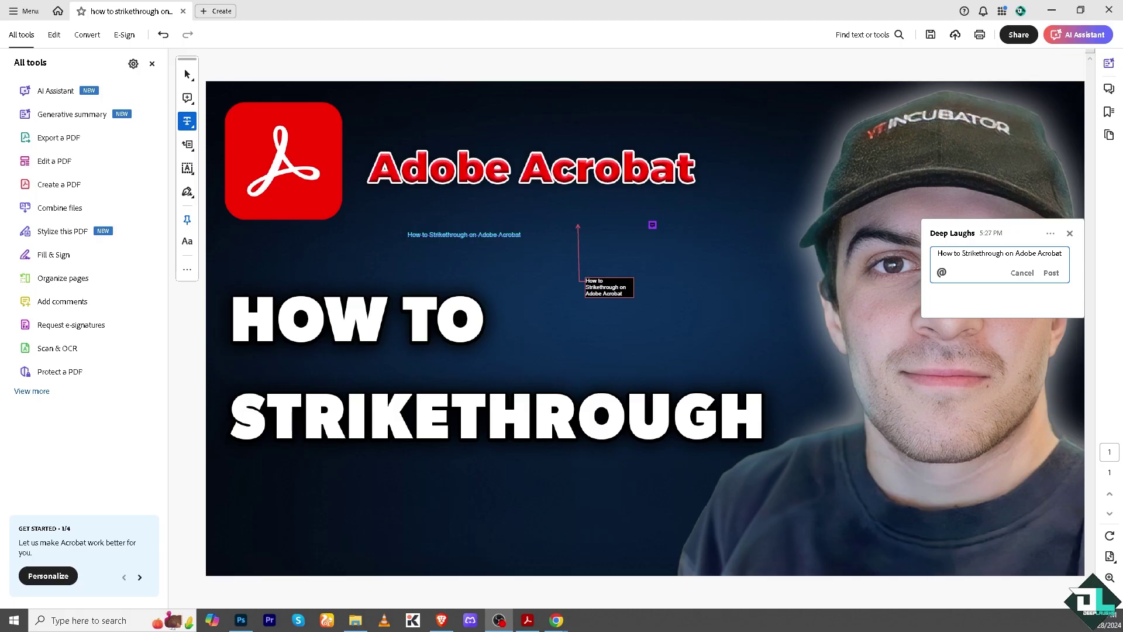
Step: Overwrite the comment with the struck-through 'How to Strikethrough on Adobe Acrobat' and post it
triple_click(986, 257)
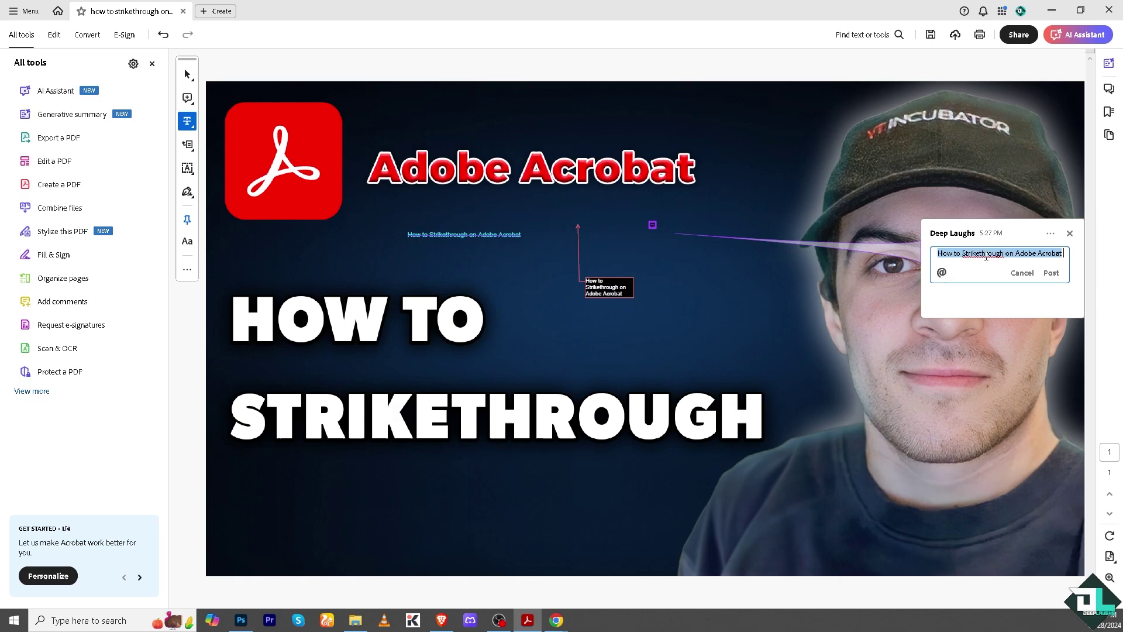
key("ctrl+v")
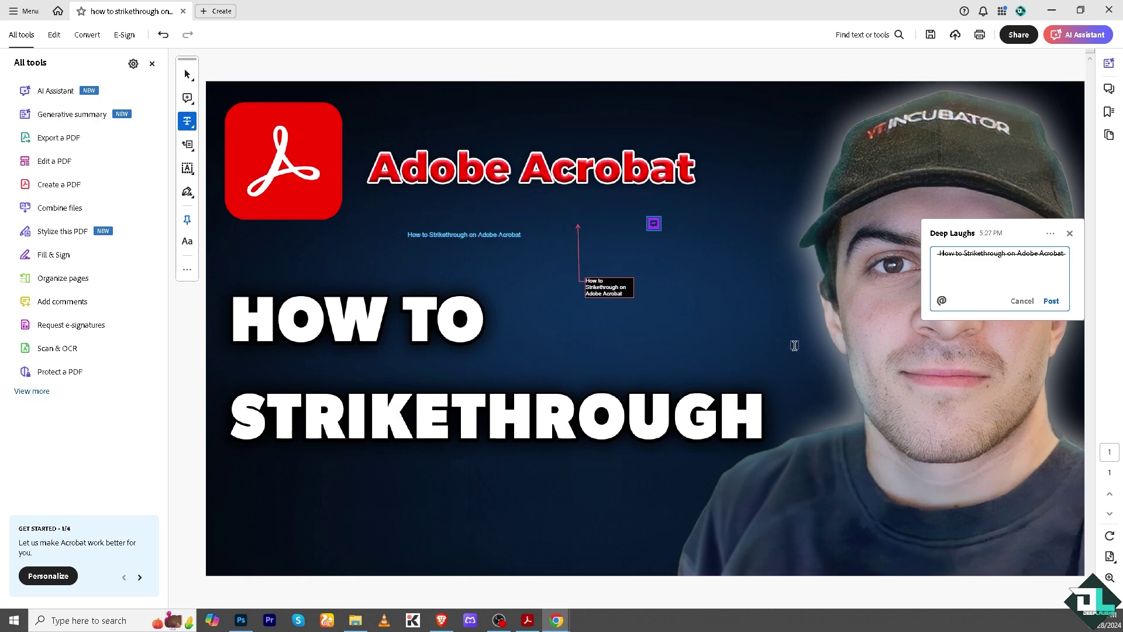
left_click(1052, 301)
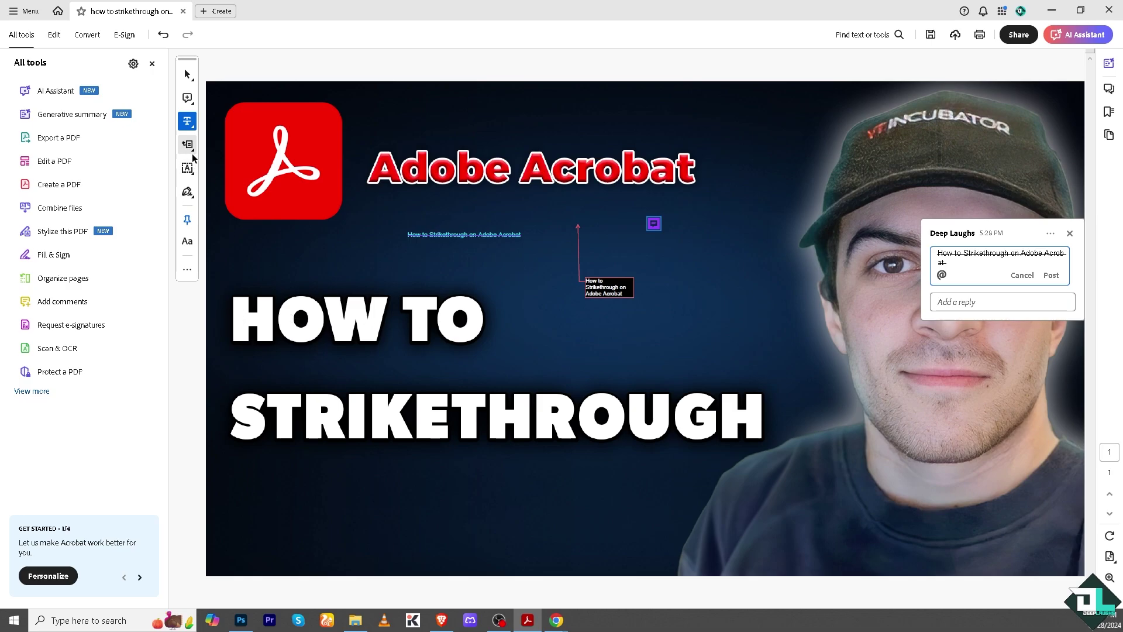
left_click(189, 122)
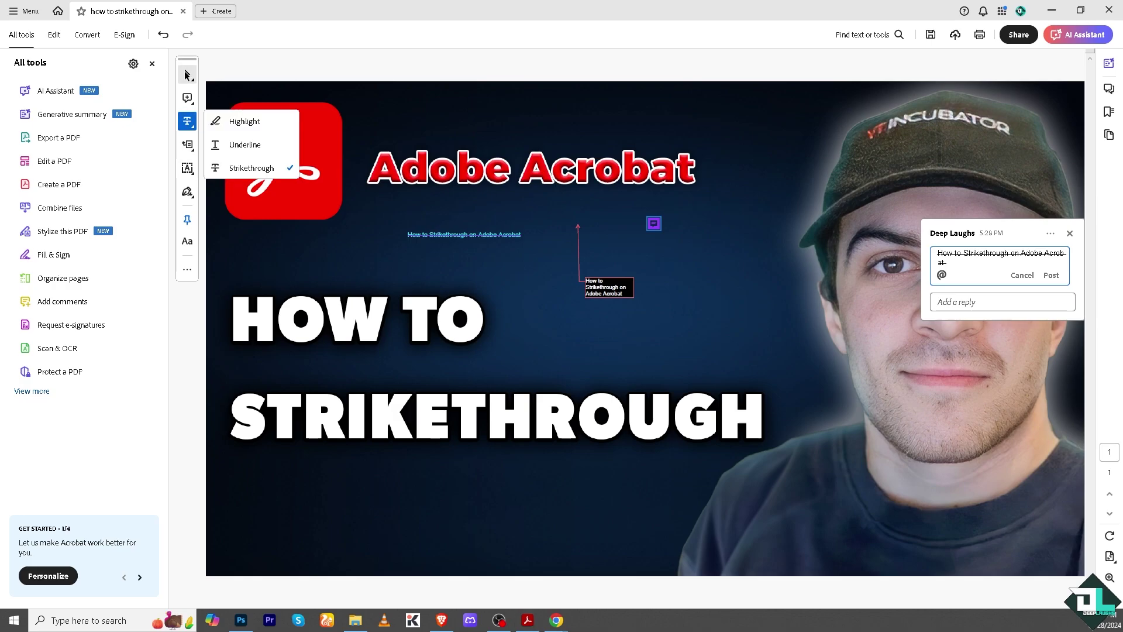
left_click(187, 75)
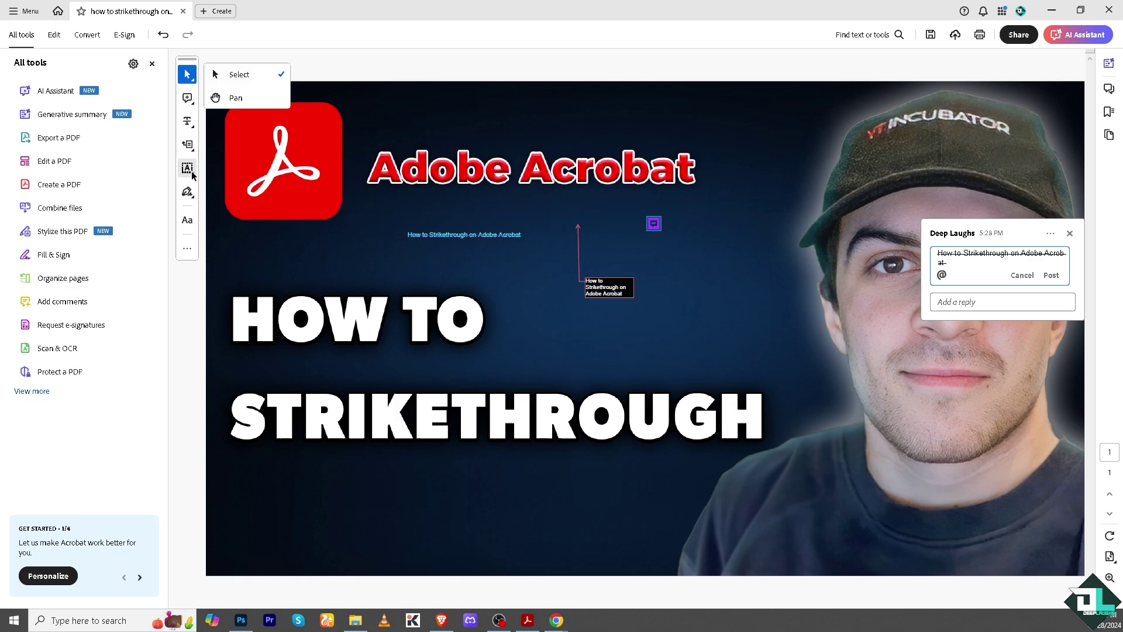
left_click(187, 248)
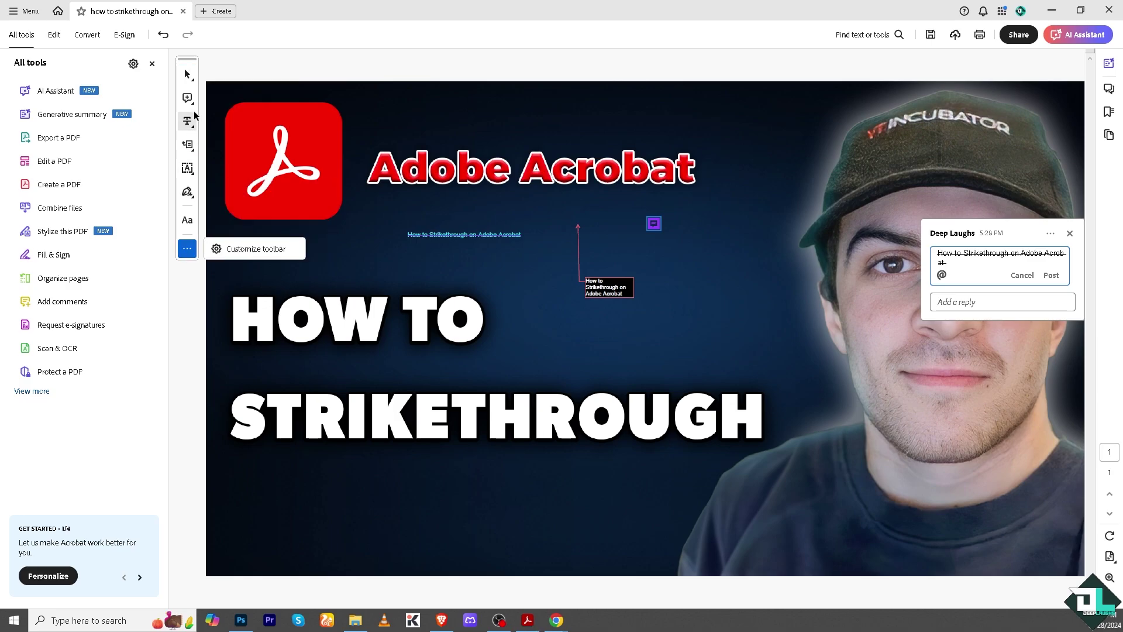
left_click(187, 74)
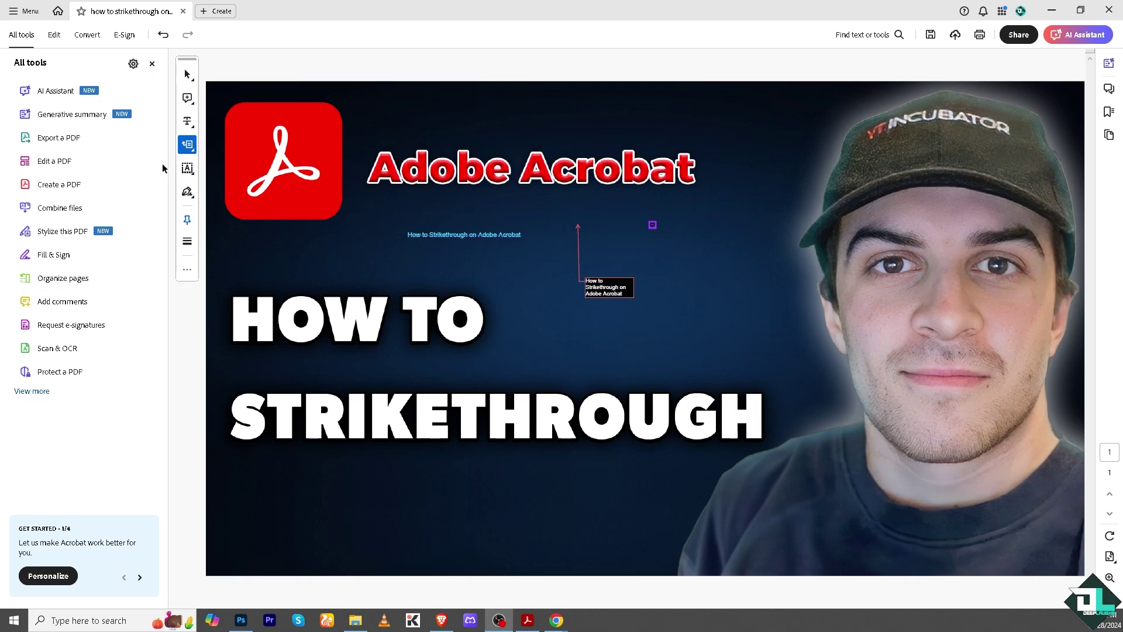
Step: With the Draw tool, draw green lines through the 'HOW TO' and 'STRIKETHROUGH' headline words
left_click(189, 146)
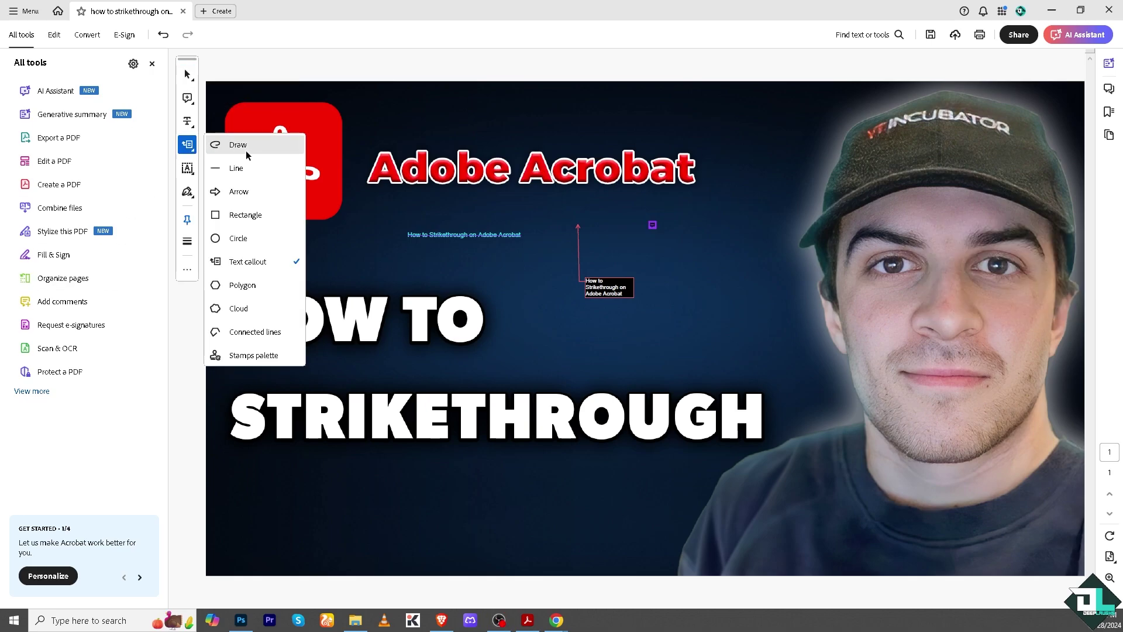
left_click(248, 146)
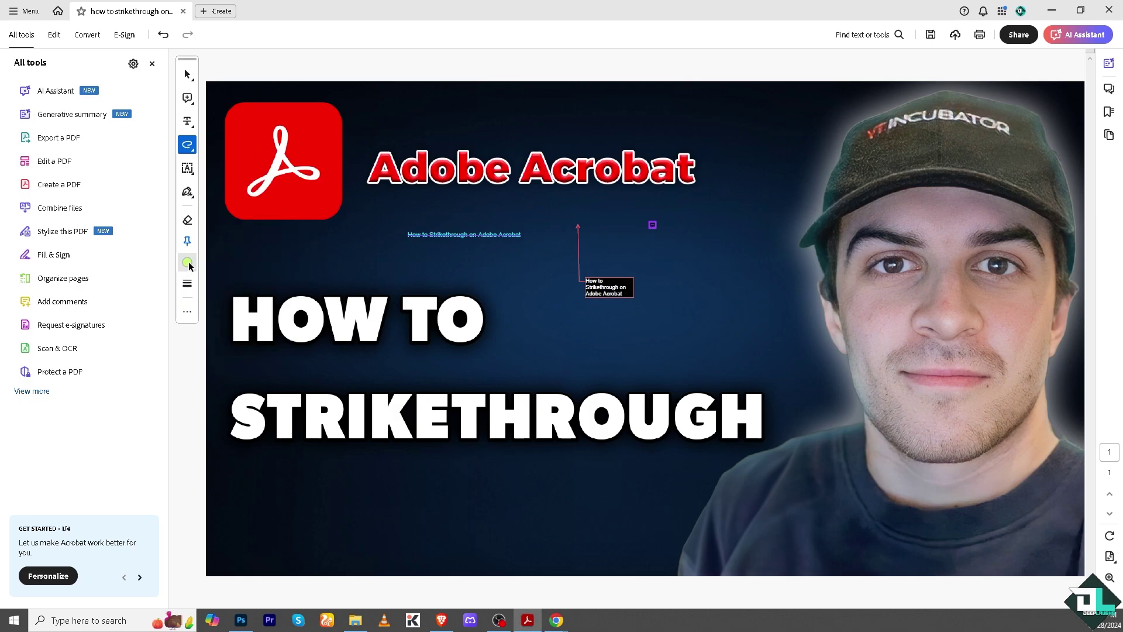
left_click_drag(225, 317, 480, 317)
left_click_drag(221, 417, 786, 405)
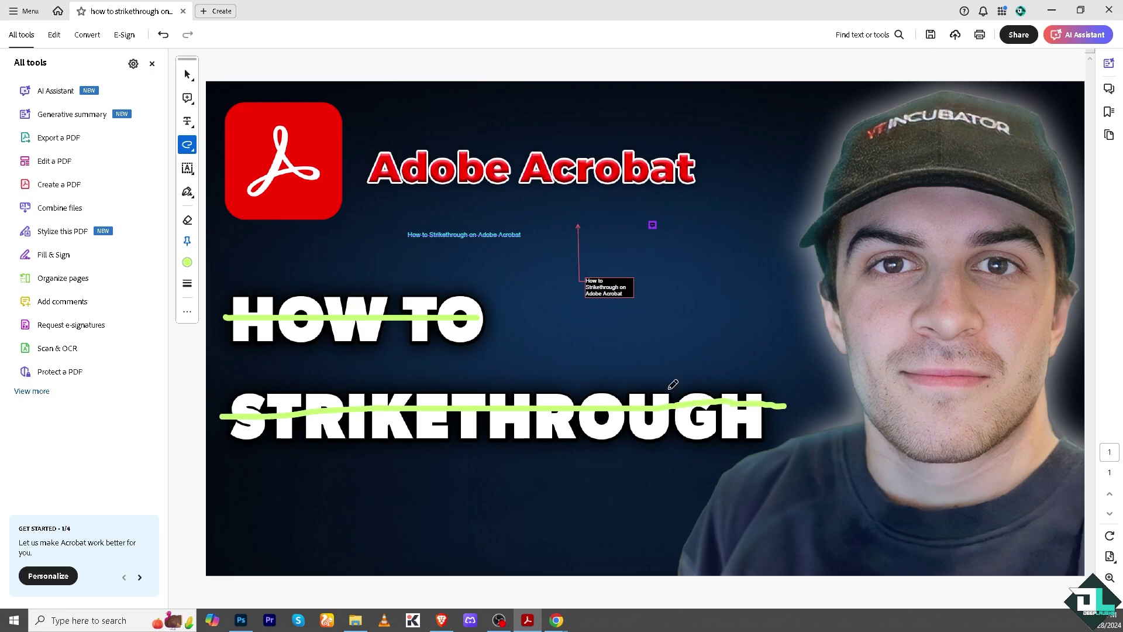